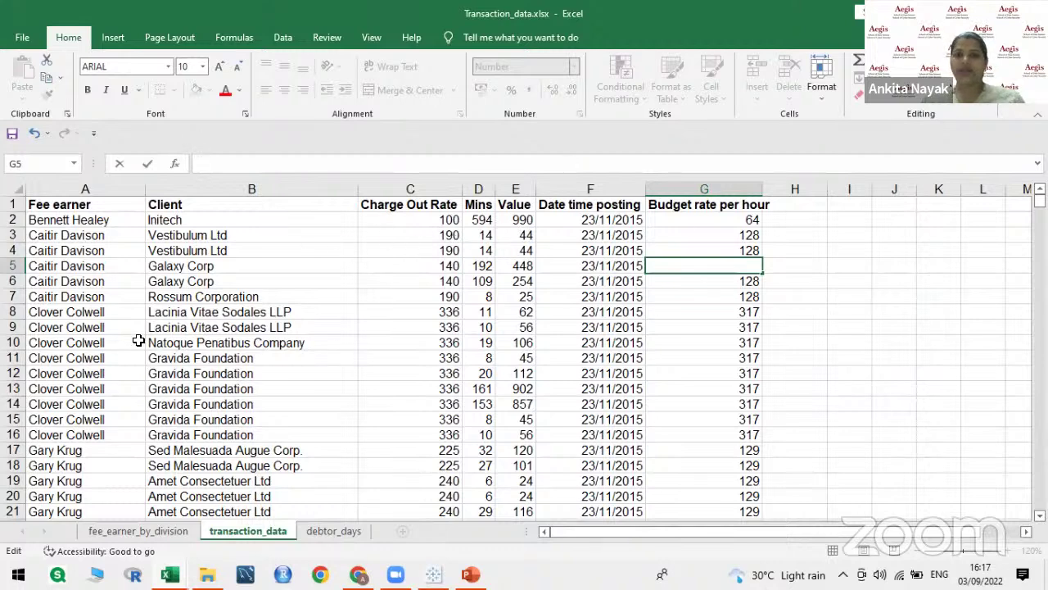
Bring Tableau forward and open Transaction_data.xlsx through the Microsoft Excel connector.
{"action": "mouse_move", "coordinate": [433, 574]}
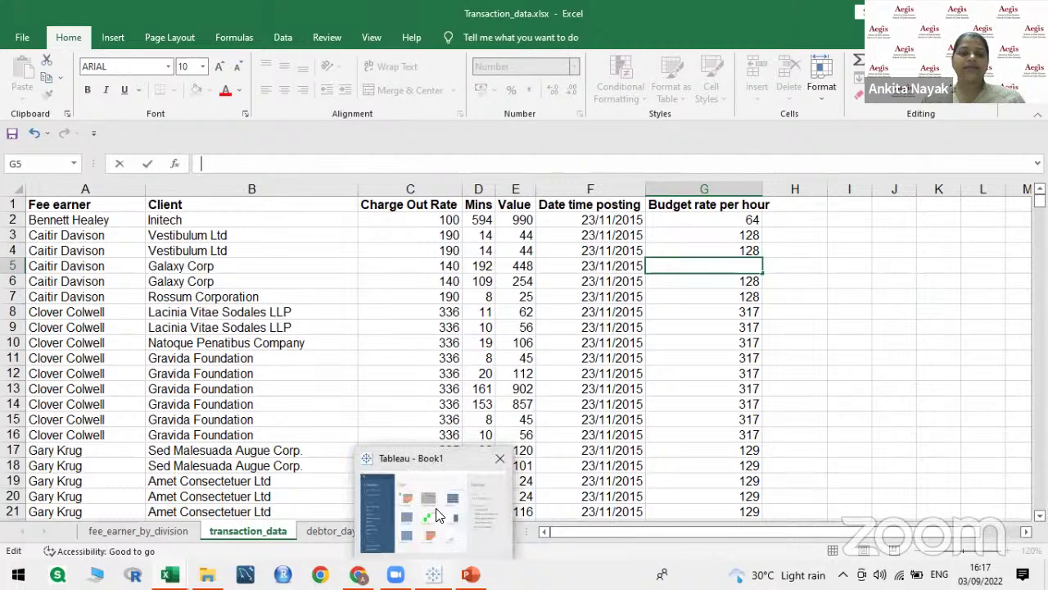
{"action": "left_click", "coordinate": [437, 515]}
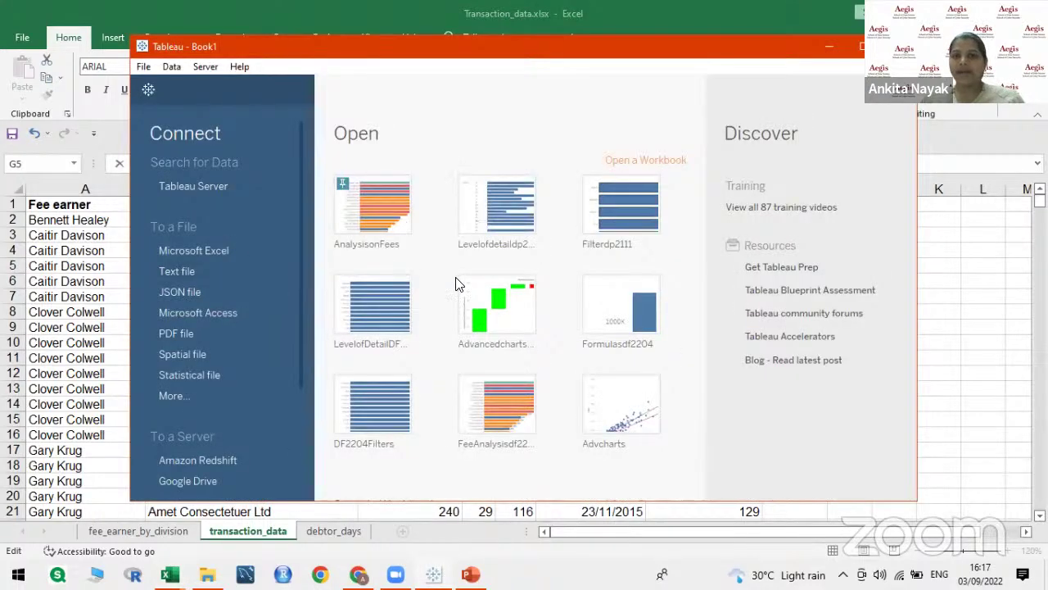
{"action": "left_click", "coordinate": [220, 254]}
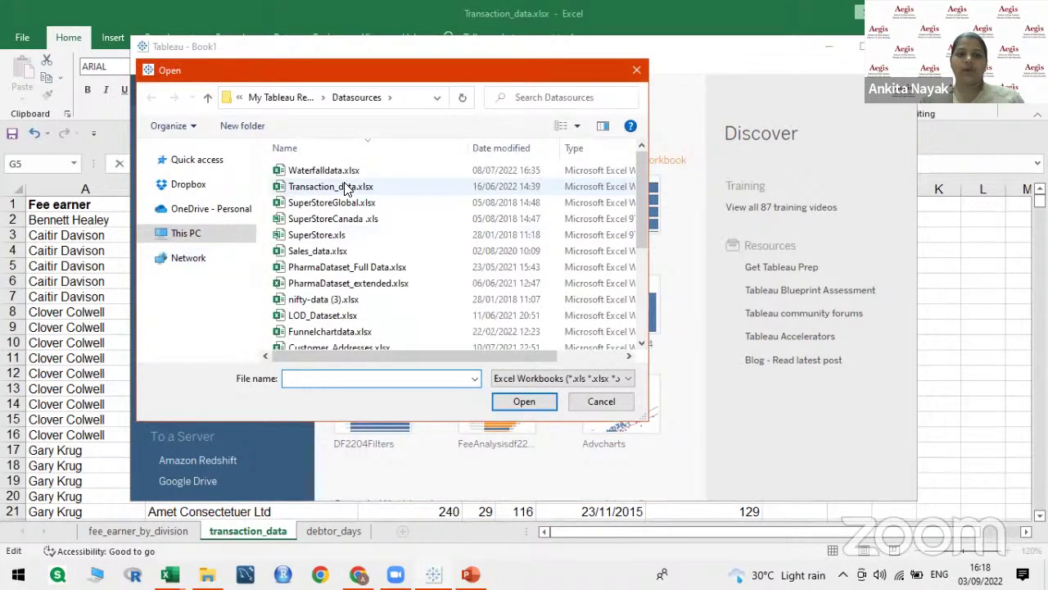
{"action": "left_click", "coordinate": [347, 187]}
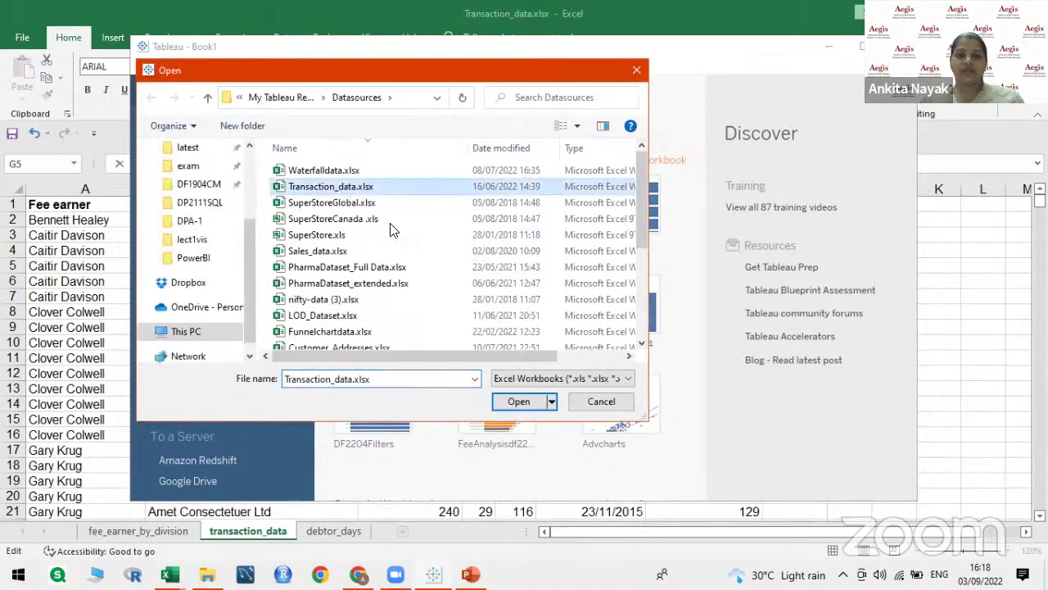
{"action": "left_click", "coordinate": [520, 400]}
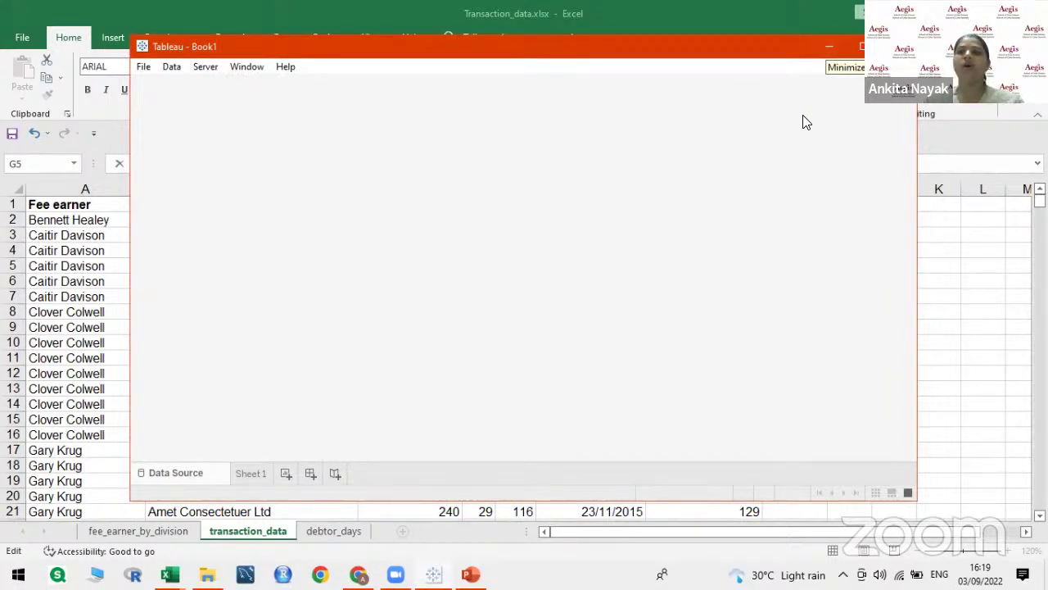
Return to Tableau and select the transaction_data sheet on the Data Source page.
{"action": "key", "text": "alt+Tab"}
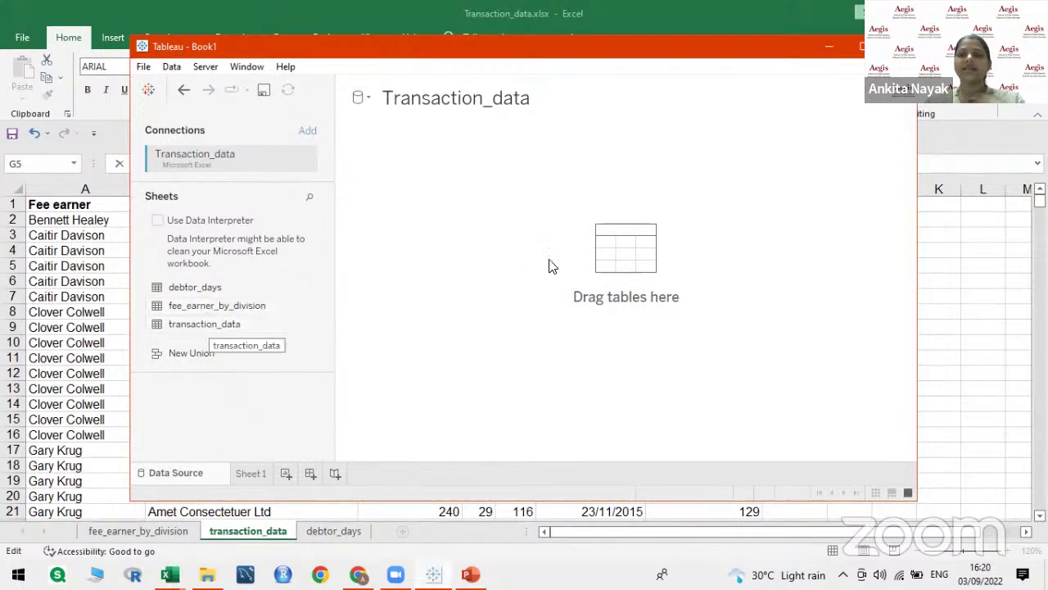
{"action": "left_click", "coordinate": [216, 324]}
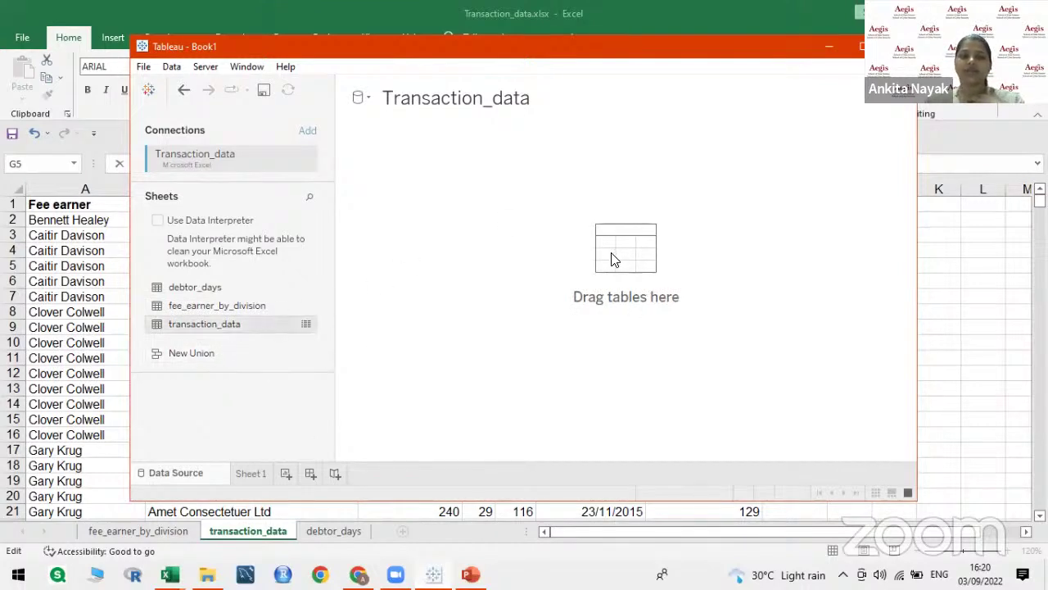
Place the transaction_data sheet on the canvas (7 fields, 11982 rows) and maximize Tableau.
{"action": "left_click_drag", "start_coordinate": [543, 268], "coordinate": [542, 267]}
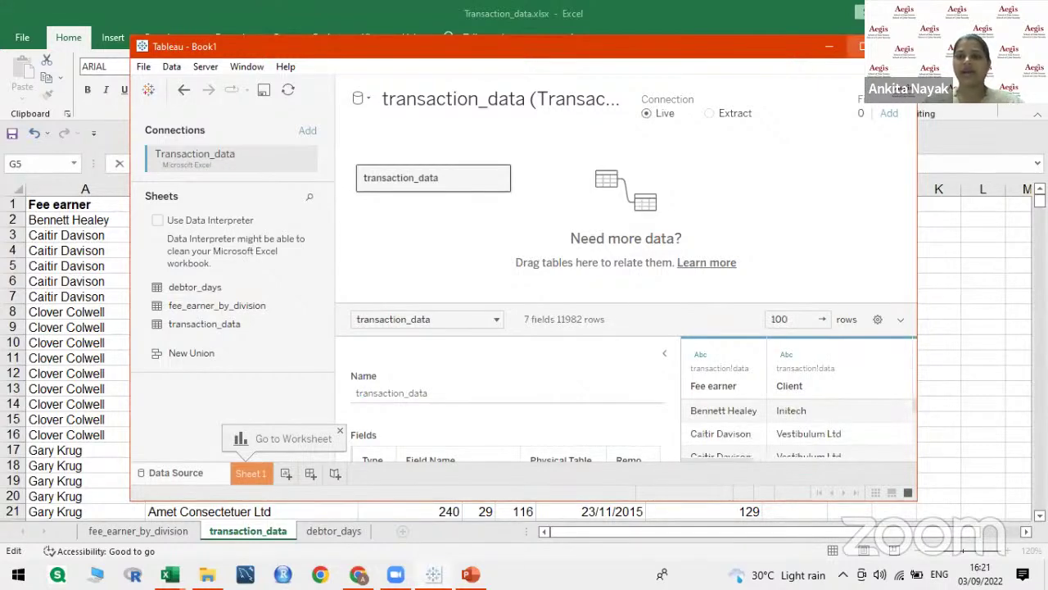
{"action": "left_click", "coordinate": [856, 46]}
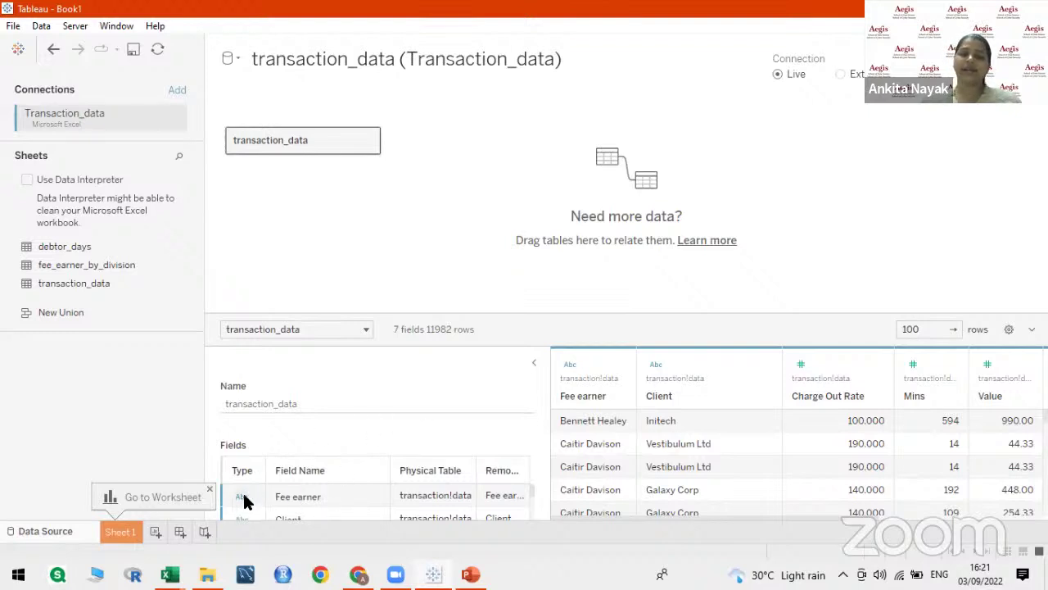
{"action": "left_click", "coordinate": [573, 370]}
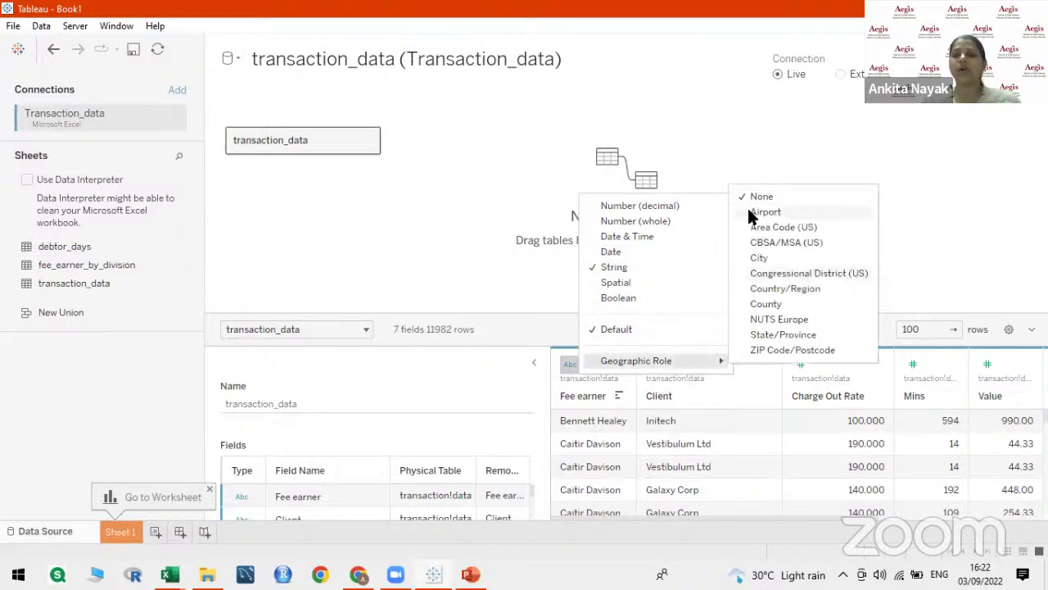
{"action": "left_click", "coordinate": [729, 144]}
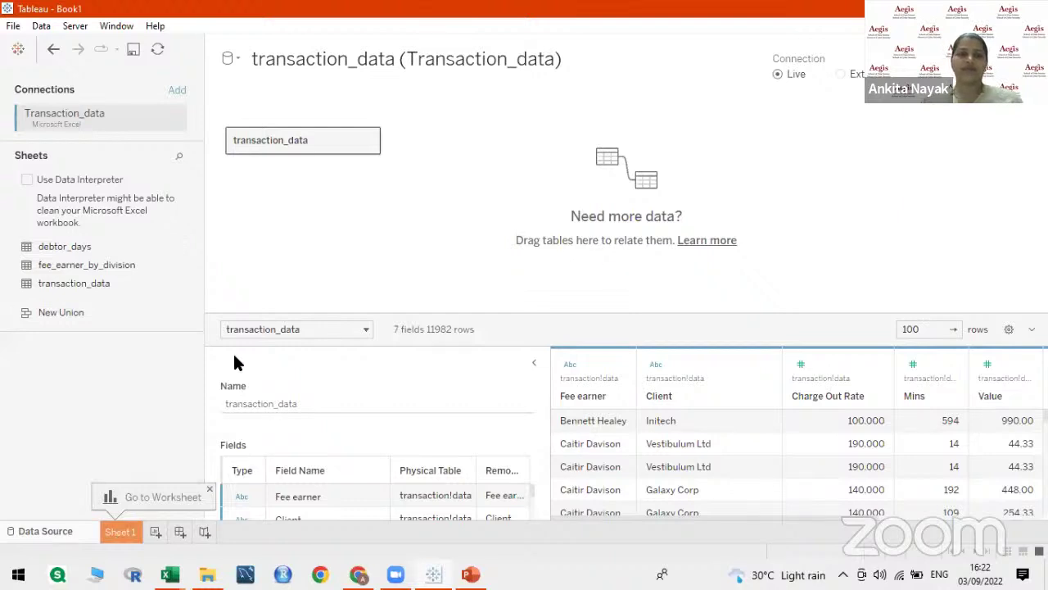
{"action": "left_click", "coordinate": [120, 532]}
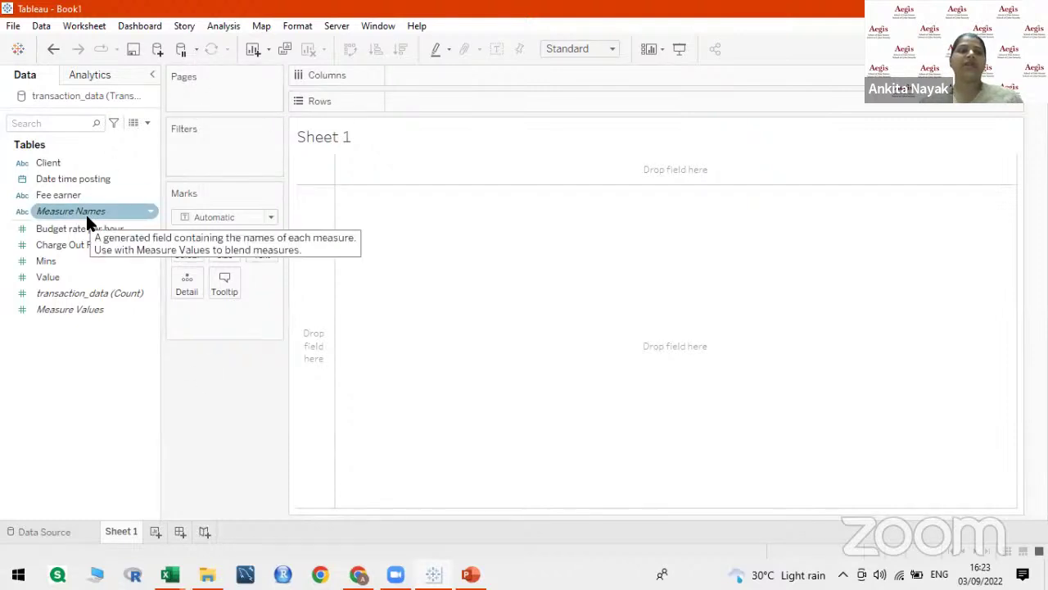
{"action": "left_click", "coordinate": [139, 310]}
{"action": "left_click", "coordinate": [221, 372]}
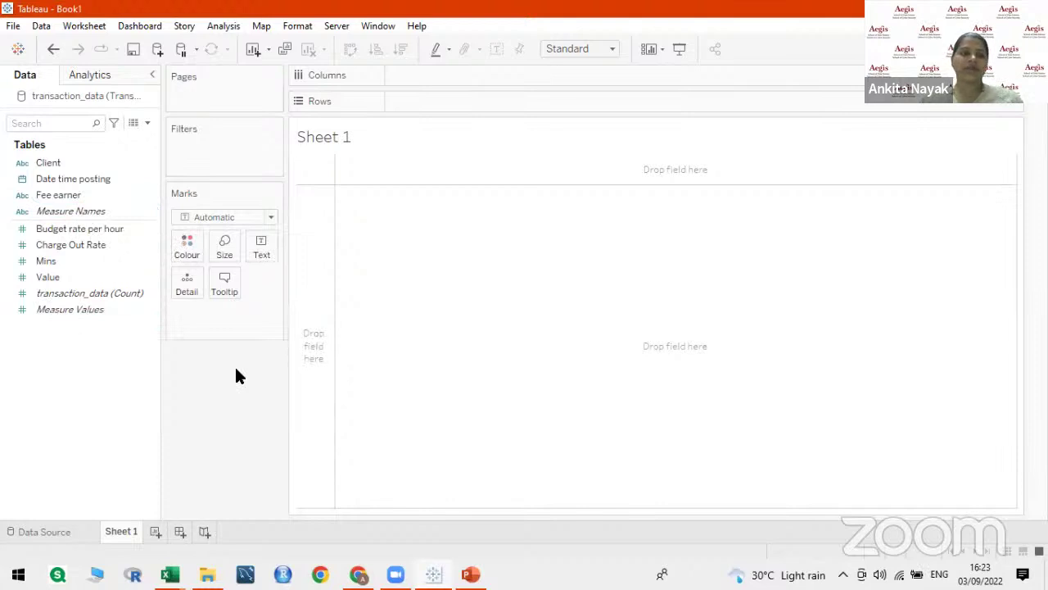
{"action": "left_click", "coordinate": [76, 180]}
{"action": "left_click", "coordinate": [87, 279]}
{"action": "left_click", "coordinate": [90, 334]}
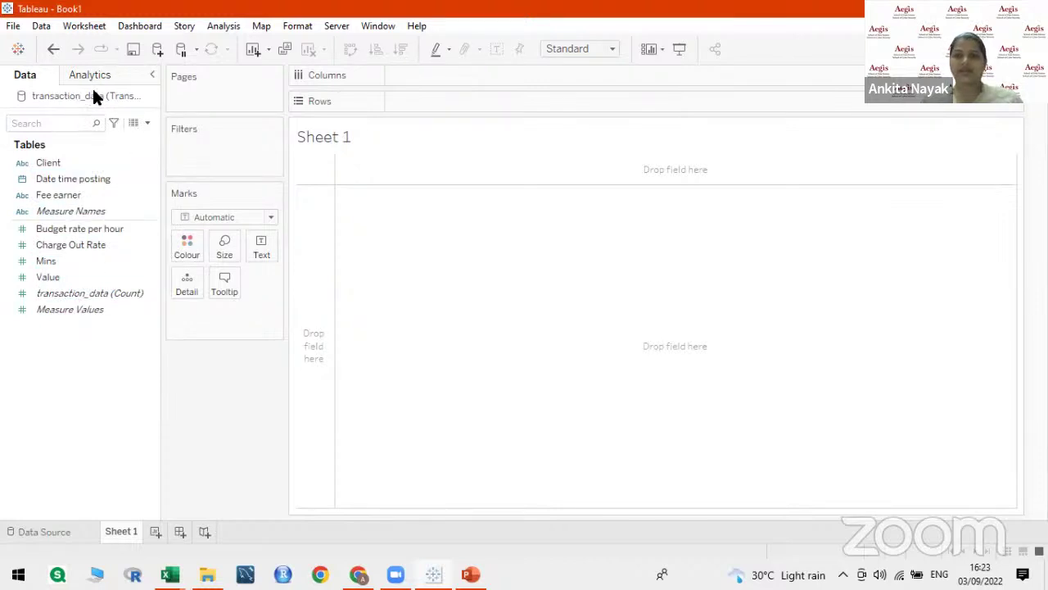
{"action": "left_click", "coordinate": [57, 229]}
{"action": "left_click", "coordinate": [52, 163]}
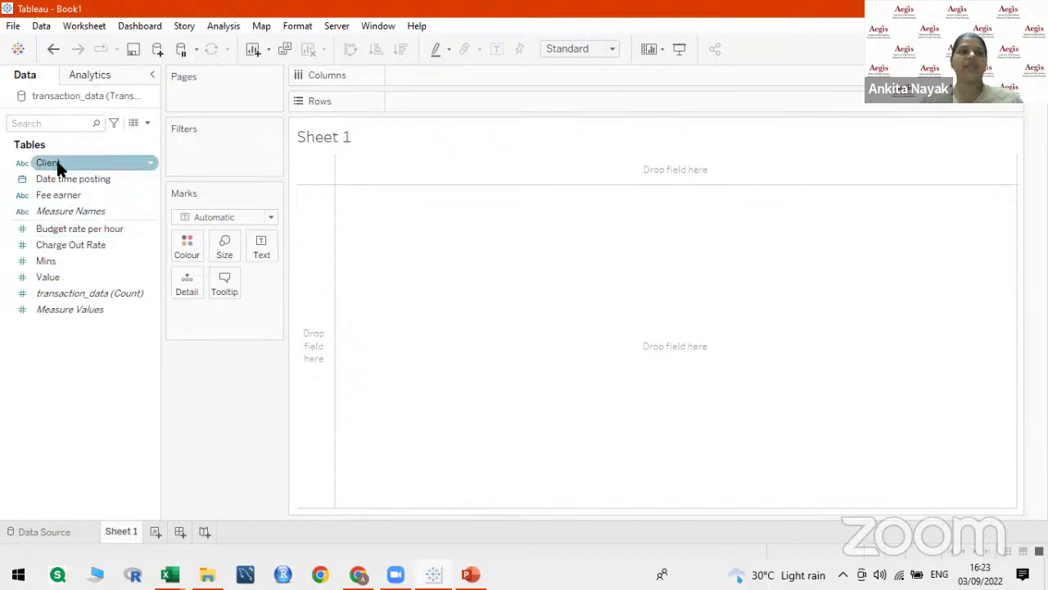
{"action": "left_click", "coordinate": [52, 210]}
{"action": "left_click", "coordinate": [58, 195]}
{"action": "left_click", "coordinate": [89, 293]}
{"action": "left_click", "coordinate": [67, 318]}
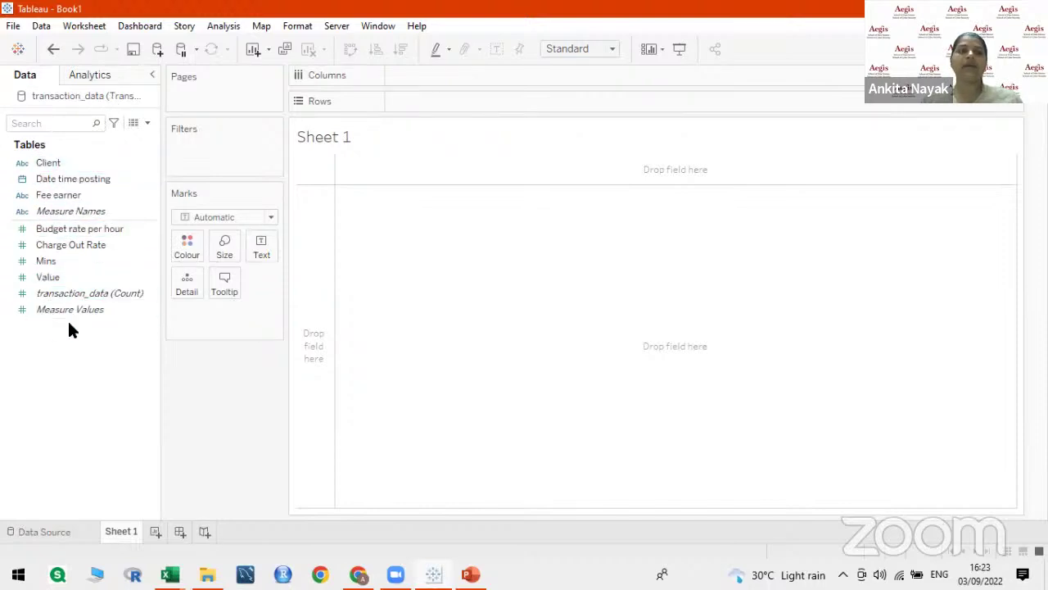
{"action": "left_click", "coordinate": [53, 178]}
{"action": "left_click", "coordinate": [51, 164]}
{"action": "left_click", "coordinate": [58, 196]}
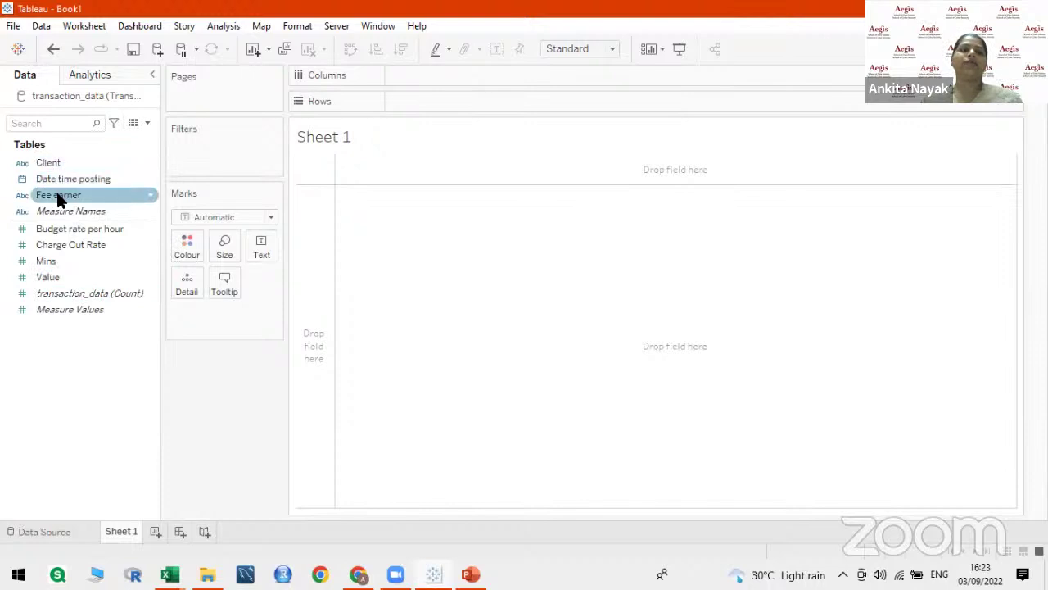
{"action": "left_click", "coordinate": [71, 178]}
{"action": "left_click", "coordinate": [71, 162]}
{"action": "left_click", "coordinate": [72, 193]}
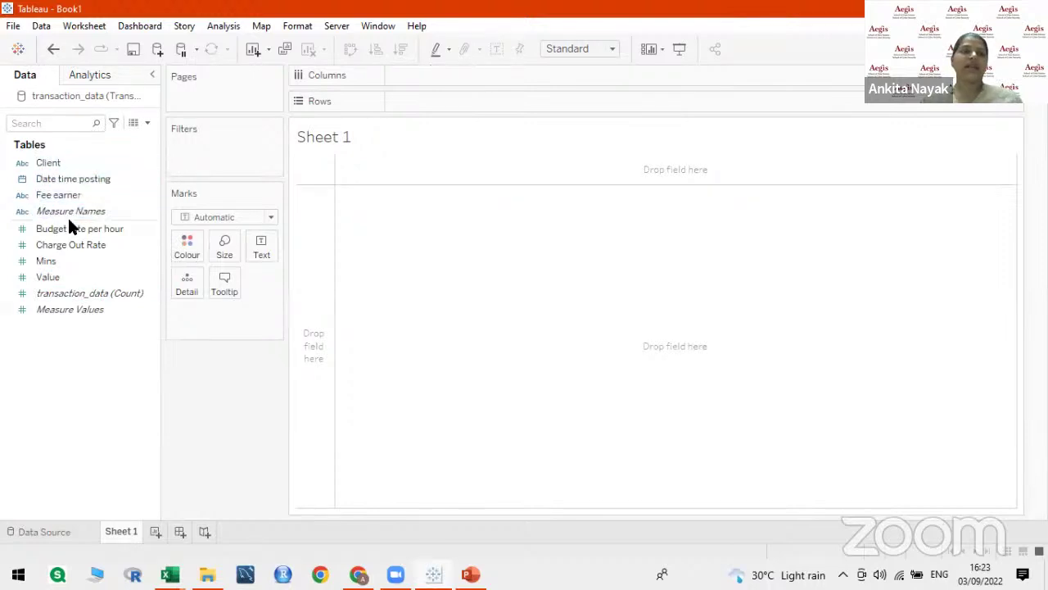
{"action": "left_click", "coordinate": [69, 229]}
{"action": "left_click", "coordinate": [63, 276]}
{"action": "left_click", "coordinate": [72, 245]}
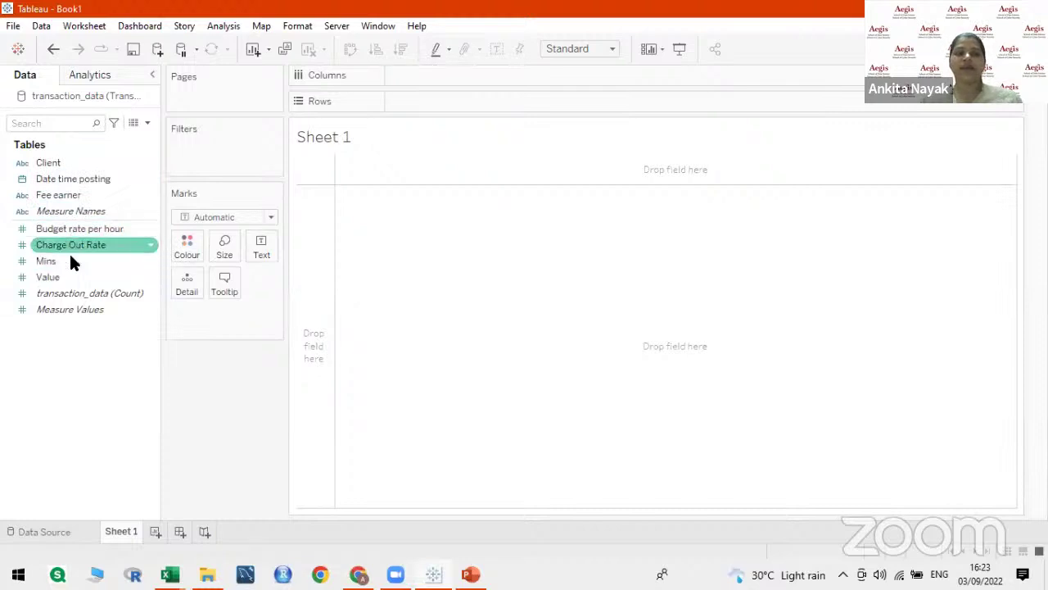
{"action": "left_click", "coordinate": [71, 272]}
{"action": "left_click", "coordinate": [19, 246]}
{"action": "left_click", "coordinate": [18, 293]}
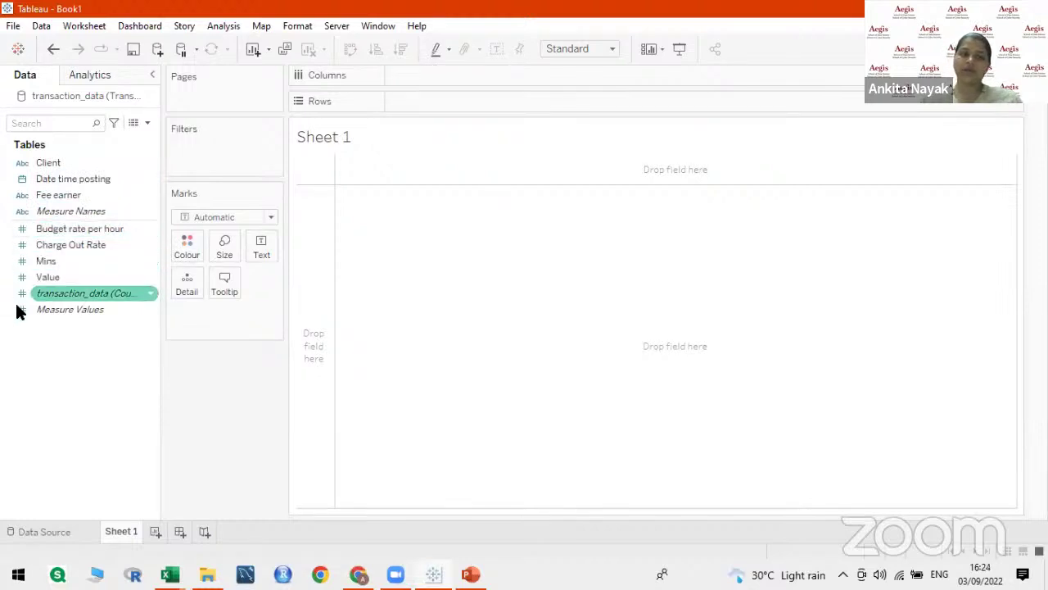
{"action": "left_click", "coordinate": [17, 229]}
{"action": "left_click", "coordinate": [19, 261]}
{"action": "left_click", "coordinate": [50, 389]}
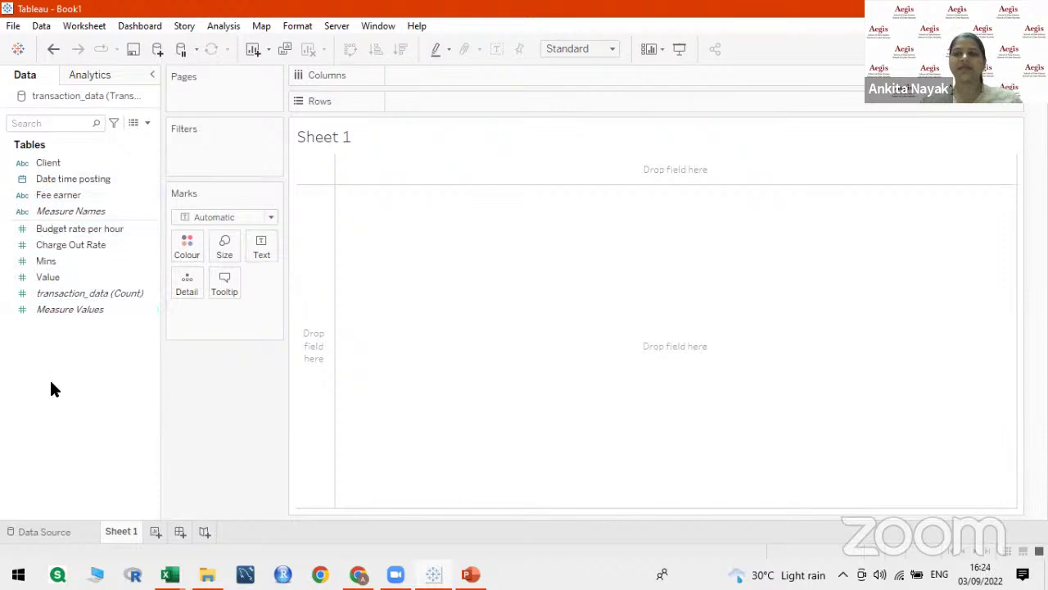
{"action": "left_click", "coordinate": [37, 244]}
{"action": "left_click", "coordinate": [17, 178]}
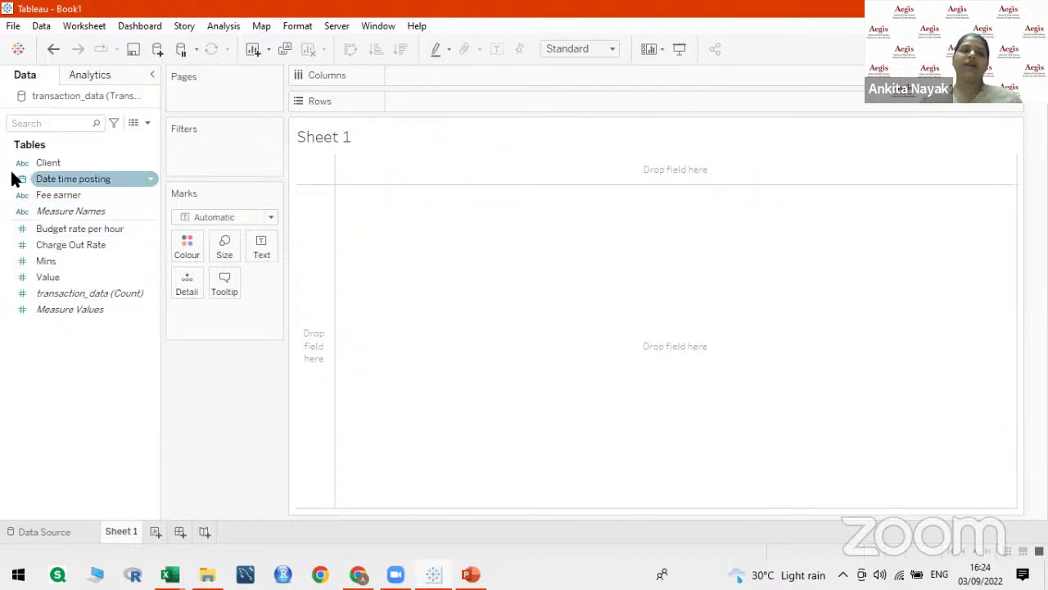
{"action": "left_click", "coordinate": [31, 166]}
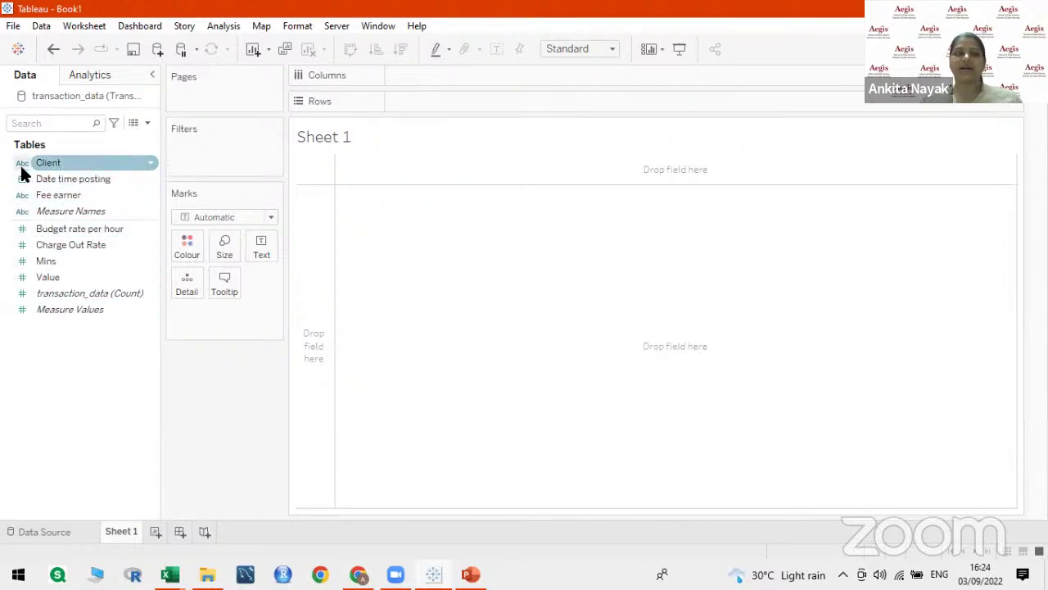
{"action": "left_click", "coordinate": [76, 179]}
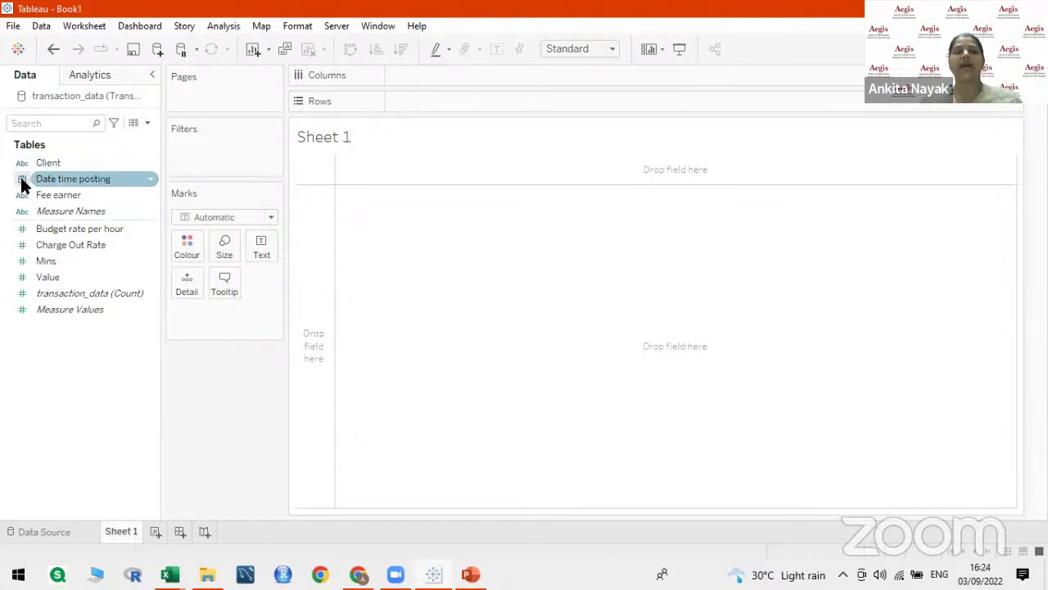
{"action": "left_click", "coordinate": [72, 481]}
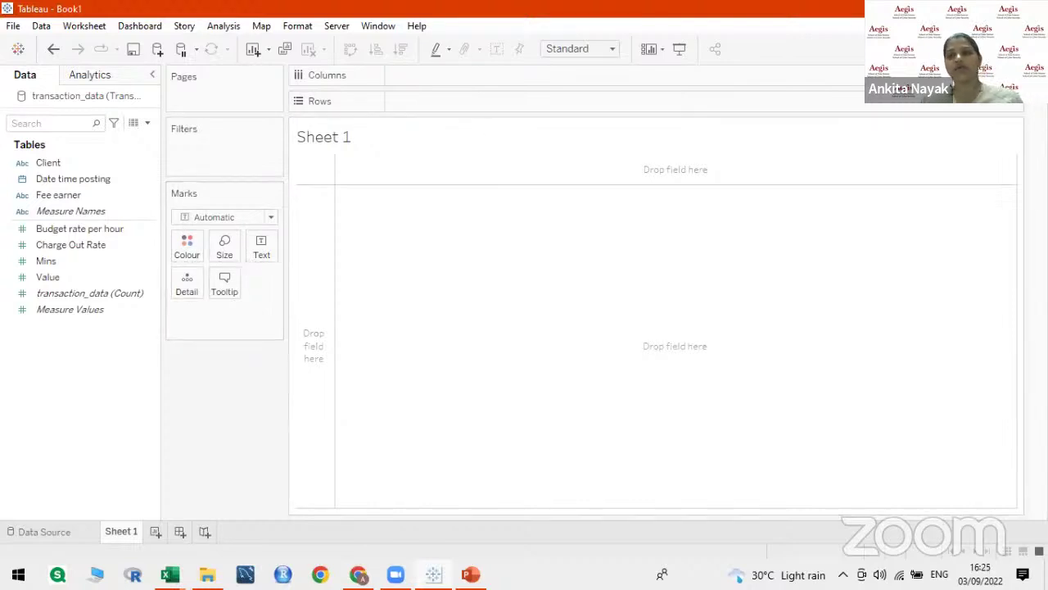
Open the Show Me panel of suggested chart types.
{"action": "left_click", "coordinate": [995, 48]}
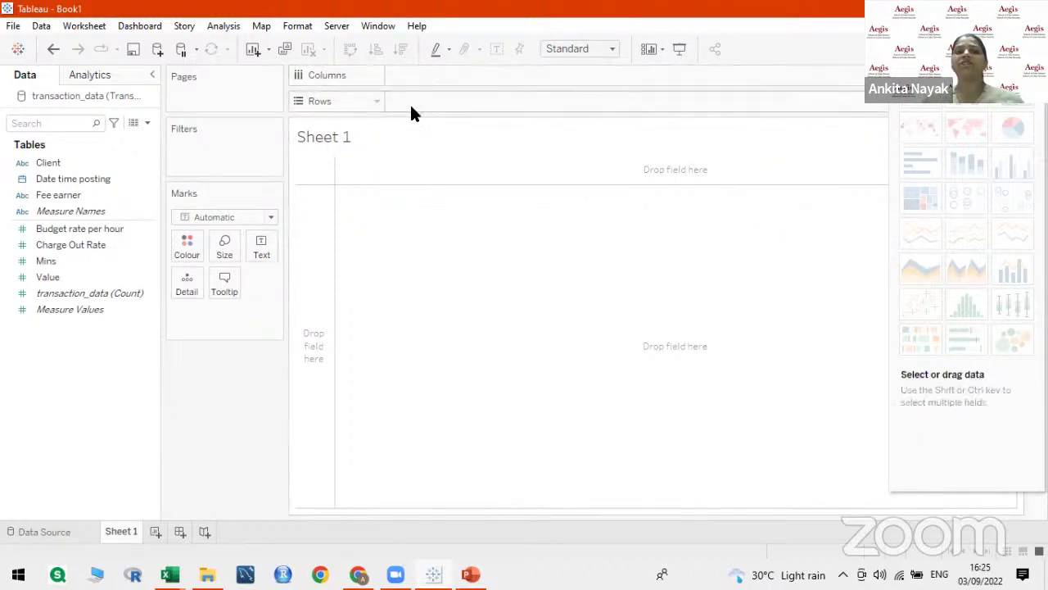
Drag the Fee earner field onto the Columns shelf.
{"action": "left_click", "coordinate": [115, 193]}
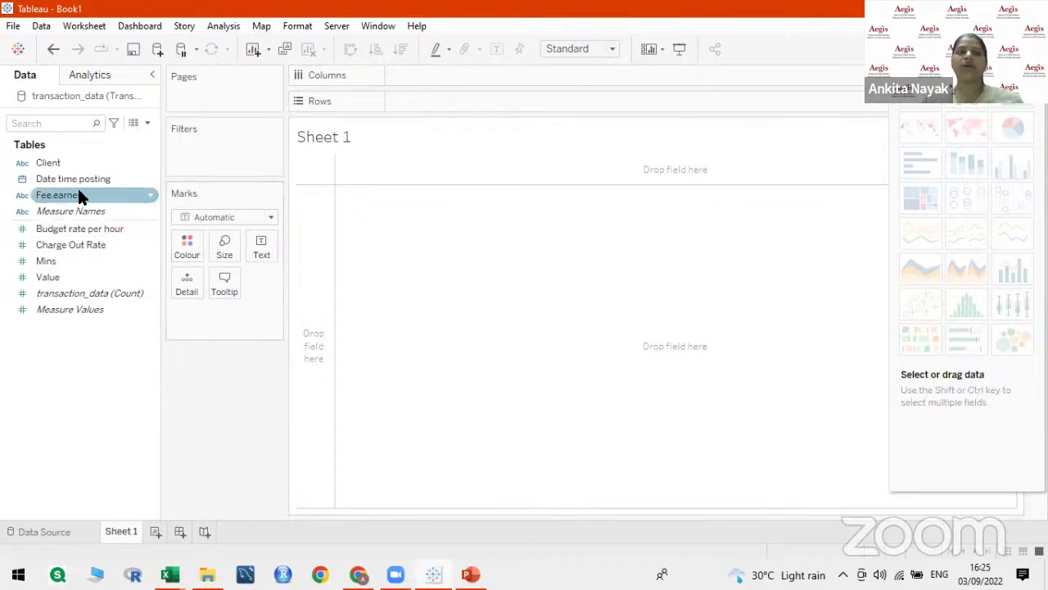
{"action": "left_click", "coordinate": [53, 163]}
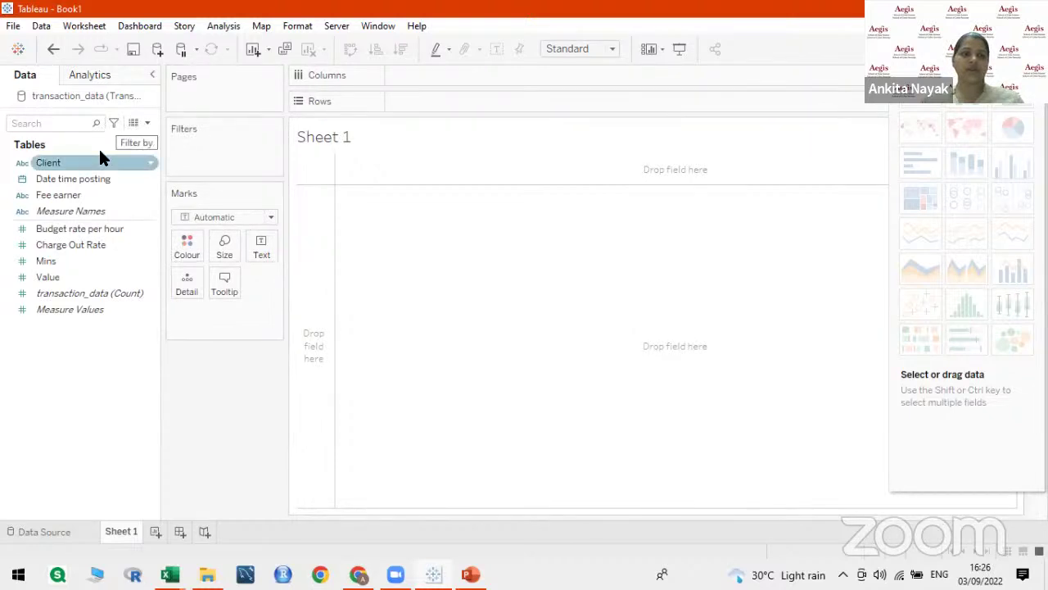
{"action": "left_click", "coordinate": [58, 195]}
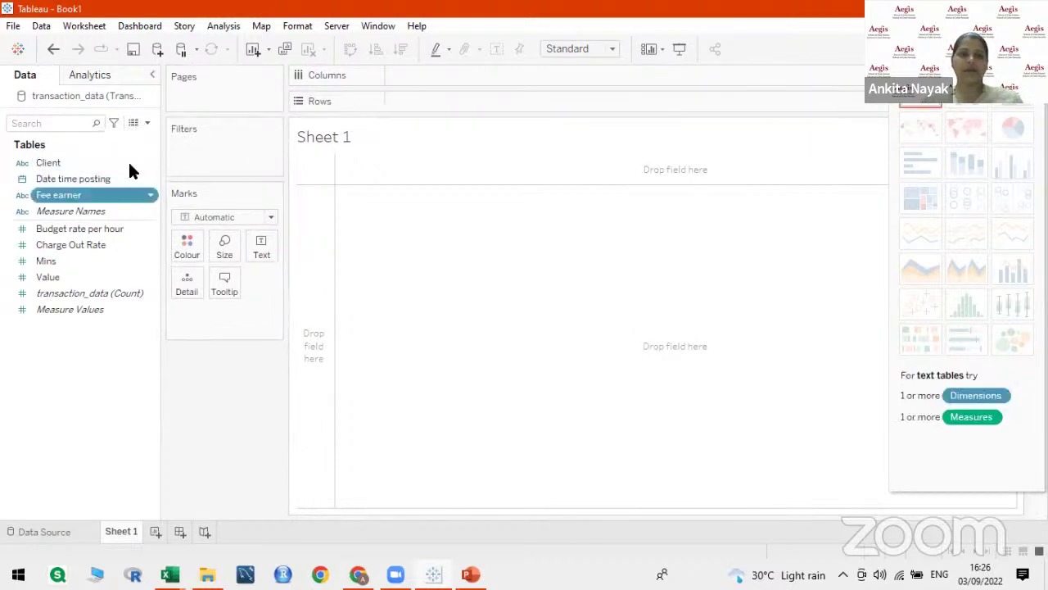
{"action": "mouse_move", "coordinate": [74, 195]}
{"action": "left_mouse_down"}
{"action": "mouse_move", "coordinate": [270, 140]}
{"action": "mouse_move", "coordinate": [77, 204]}
{"action": "mouse_move", "coordinate": [433, 102]}
{"action": "mouse_move", "coordinate": [418, 88]}
{"action": "left_mouse_up"}
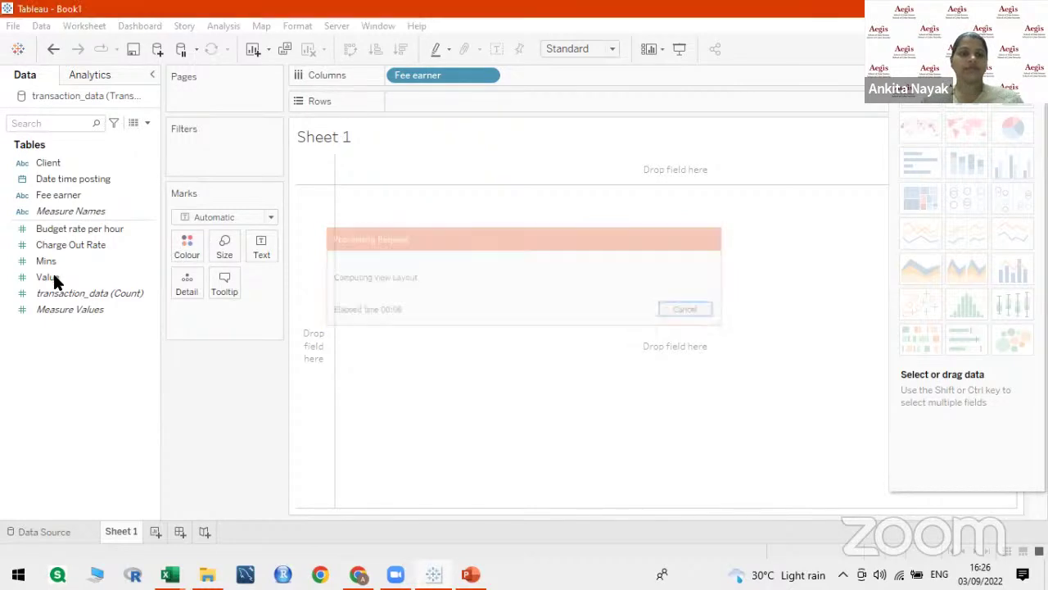
Add SUM(Value) to Rows and swap rows and columns with Ctrl+W for horizontal bars.
{"action": "left_click", "coordinate": [53, 277]}
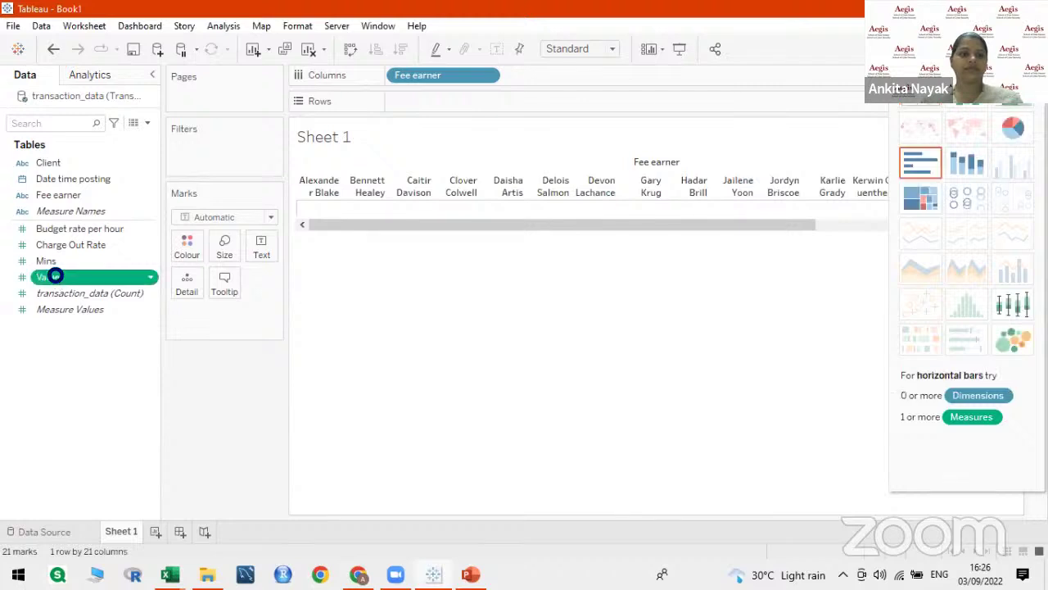
{"action": "left_click", "coordinate": [53, 277]}
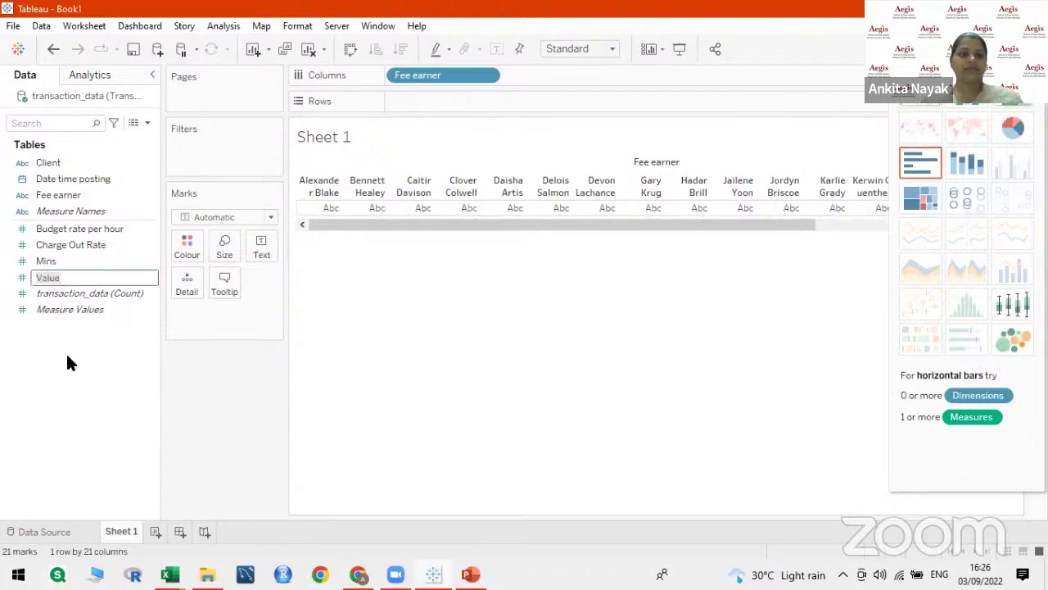
{"action": "key", "text": "Escape"}
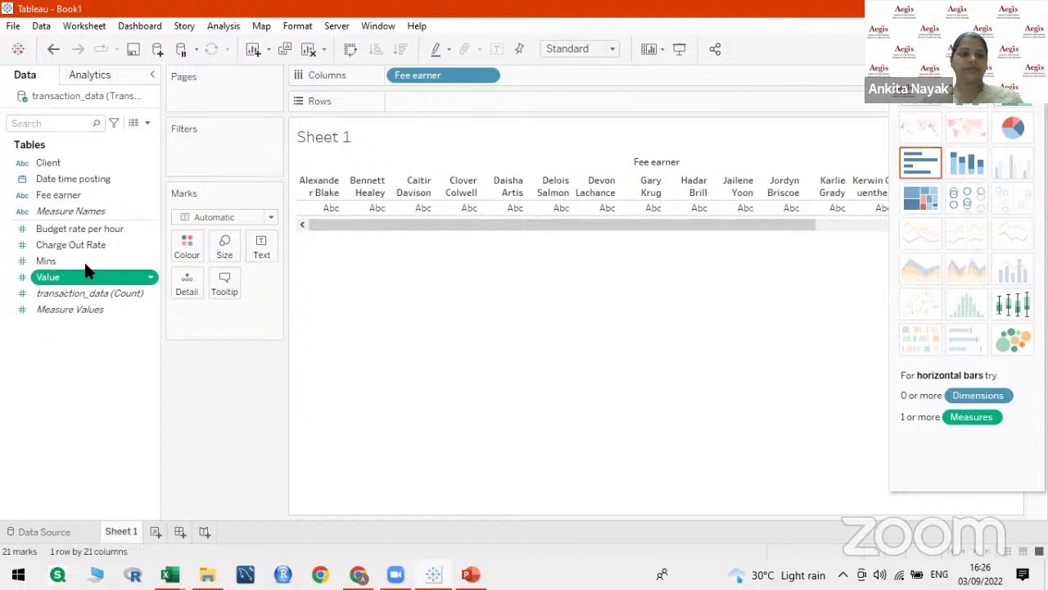
{"action": "left_click_drag", "start_coordinate": [58, 274], "coordinate": [413, 103]}
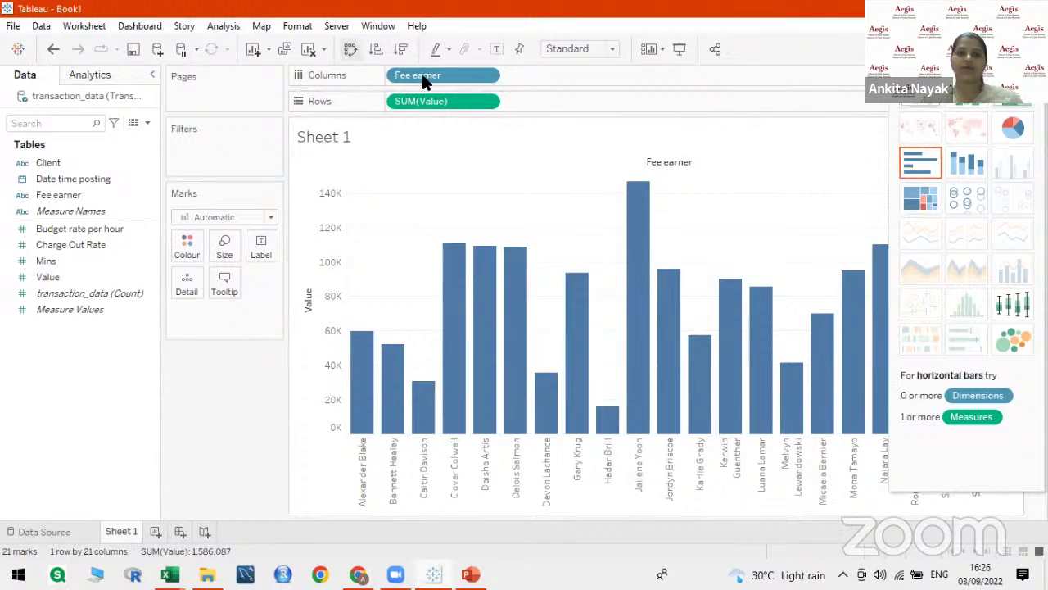
{"action": "key", "text": "ctrl+w"}
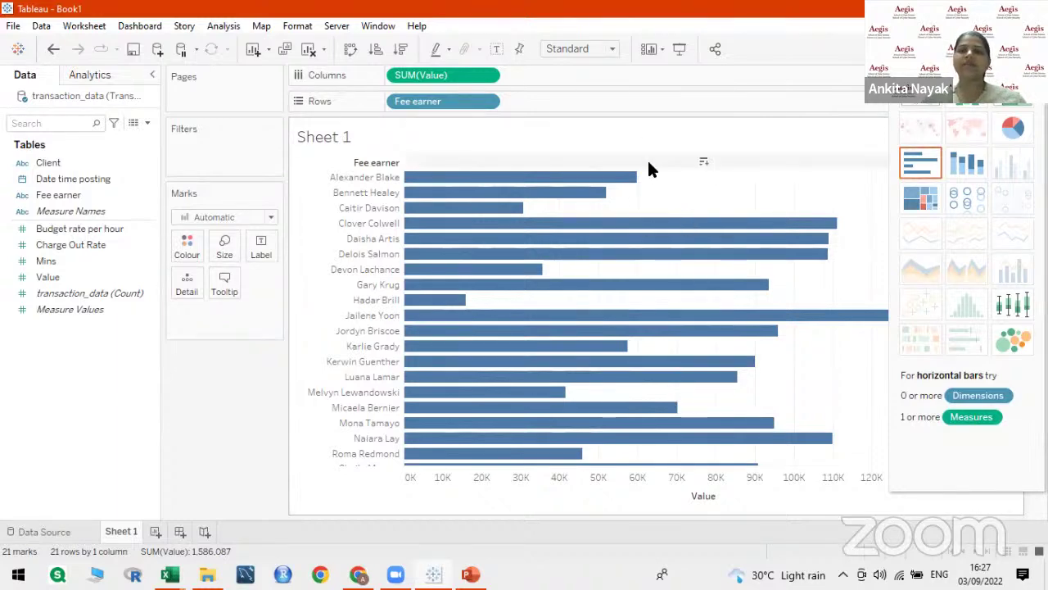
Sort fee earners by Value descending and colour all the bars orange.
{"action": "left_click", "coordinate": [703, 163]}
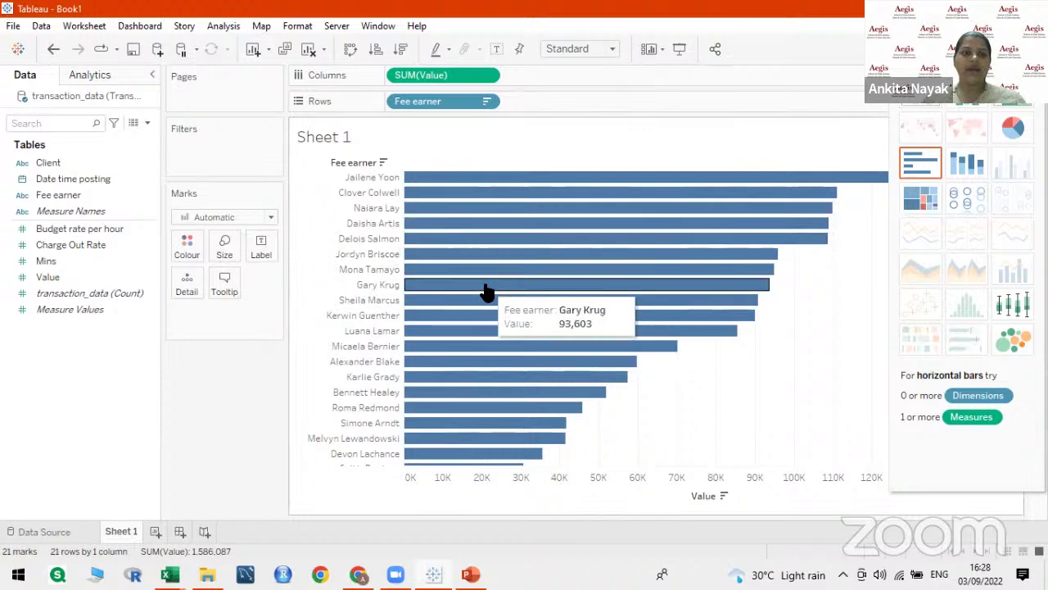
{"action": "left_click", "coordinate": [187, 245]}
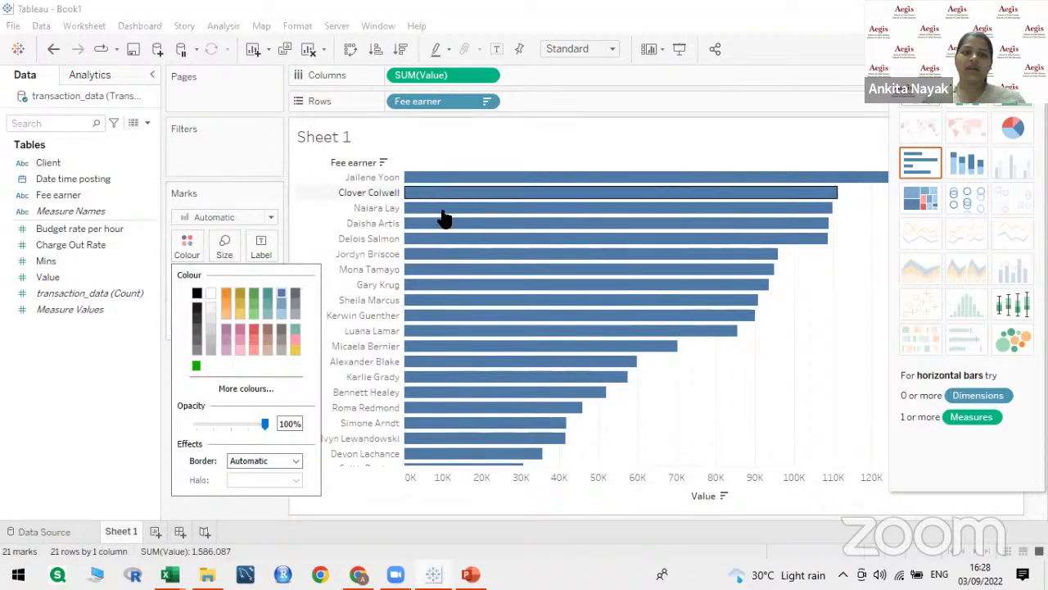
{"action": "left_click", "coordinate": [225, 298]}
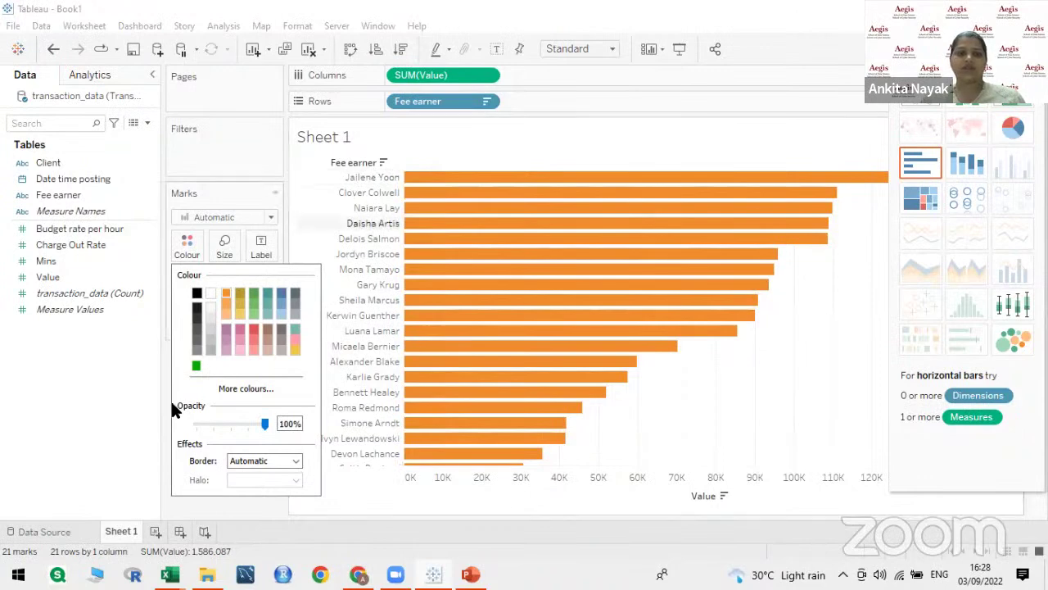
{"action": "left_click", "coordinate": [129, 536]}
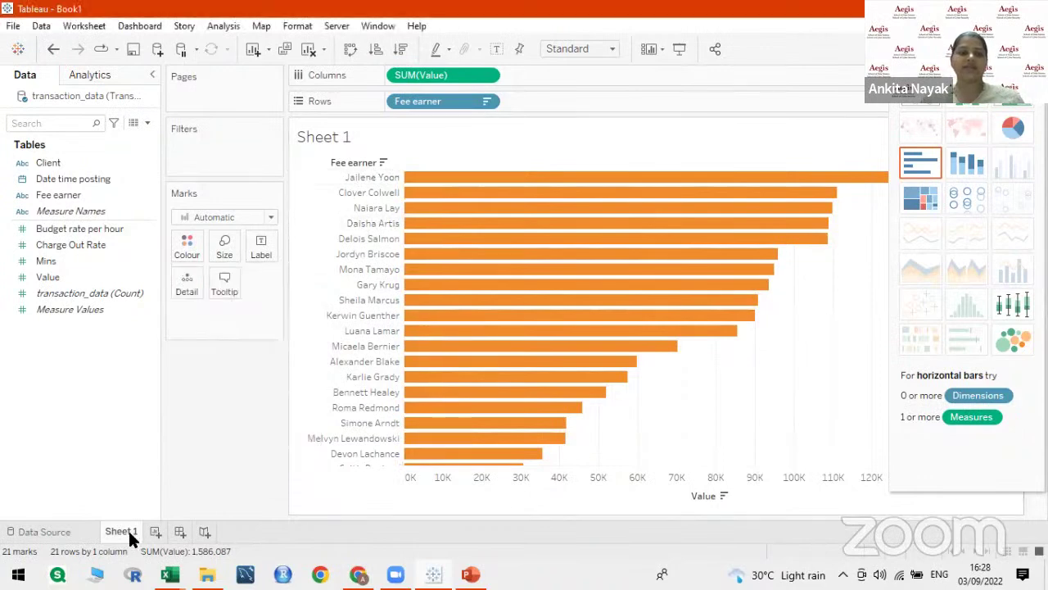
Duplicate Sheet 1 and rename the copy 'Colour'.
{"action": "right_click", "coordinate": [131, 533]}
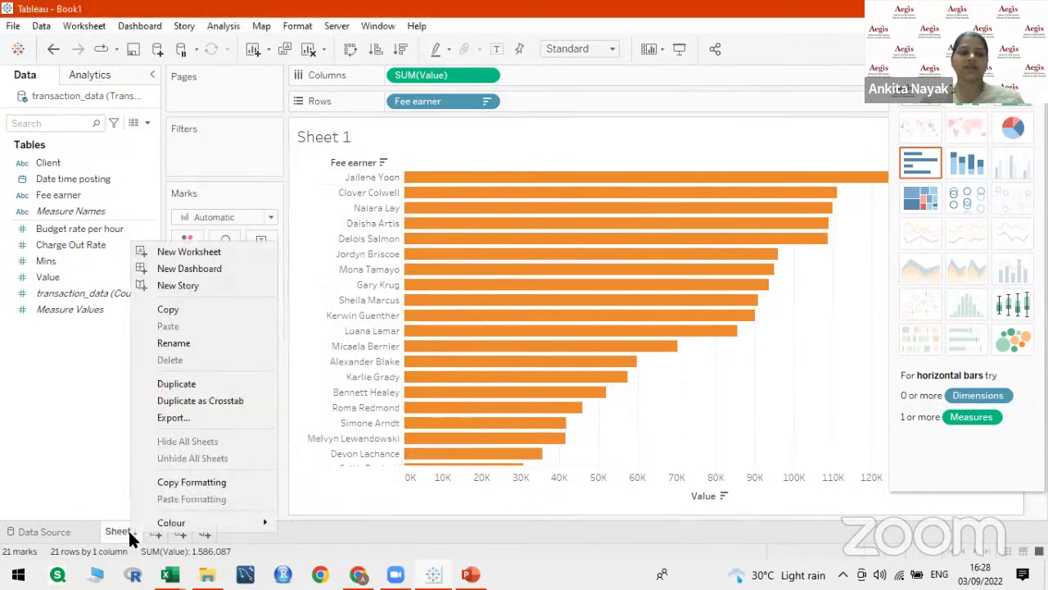
{"action": "left_click", "coordinate": [175, 388]}
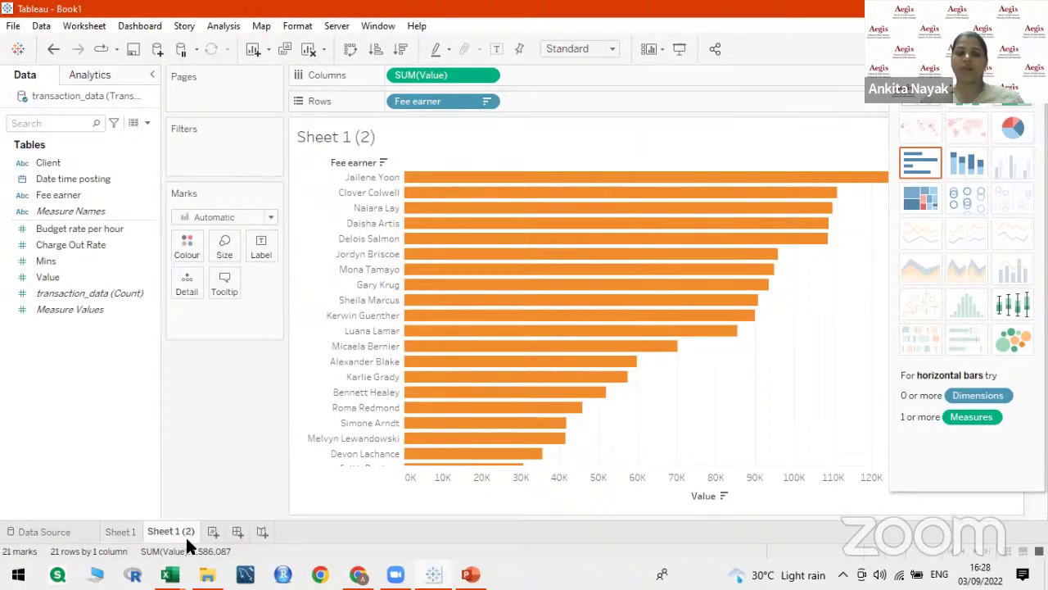
{"action": "double_click", "coordinate": [186, 532]}
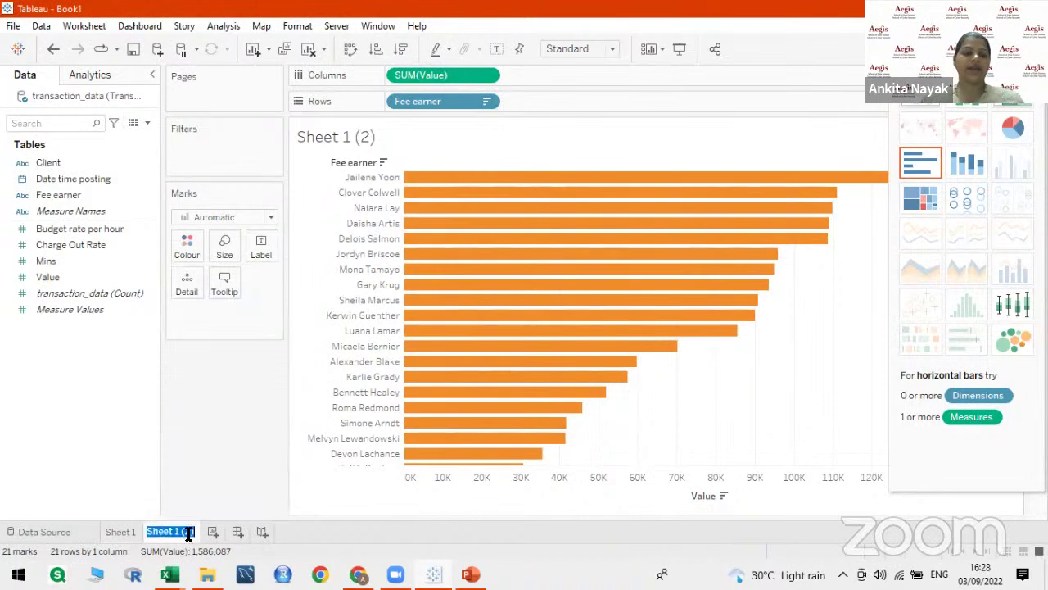
{"action": "type", "text": "C"}
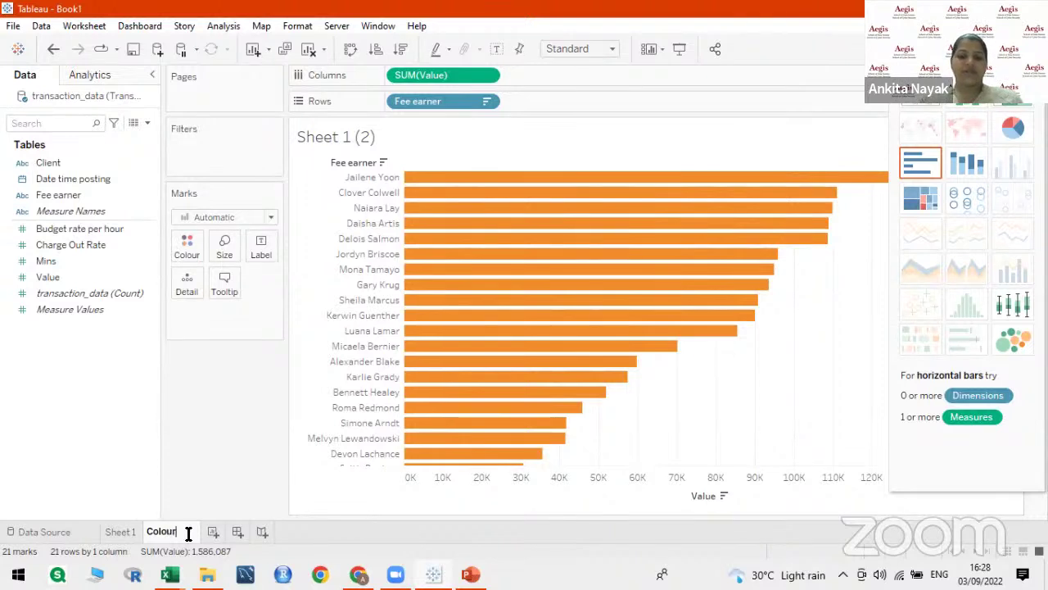
{"action": "type", "text": "olour"}
{"action": "key", "text": "Return"}
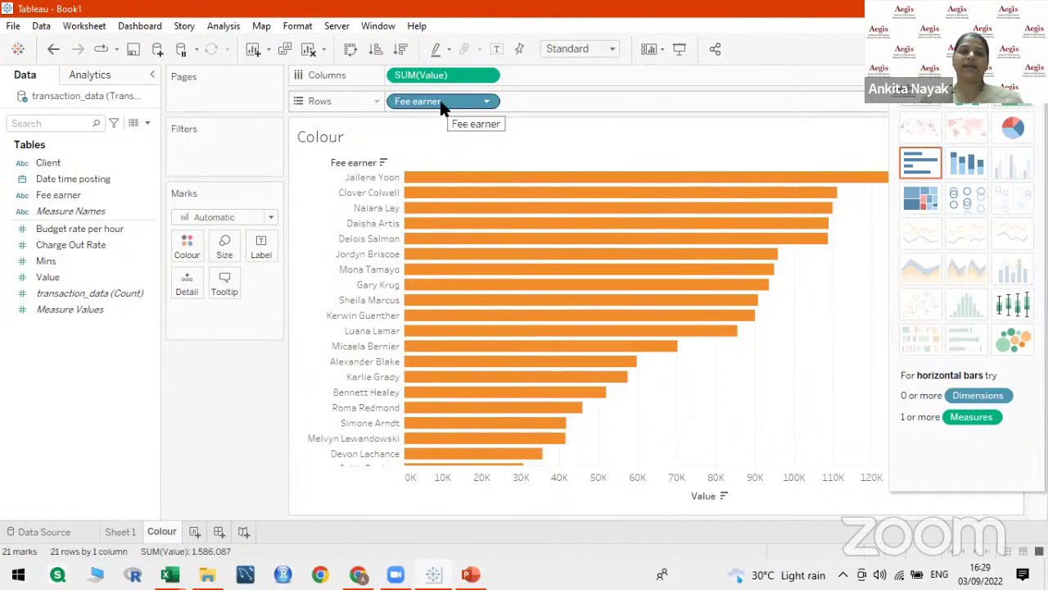
Replace Fee earner with Client on Rows and sort the client bars by Value descending.
{"action": "left_click_drag", "start_coordinate": [441, 104], "coordinate": [275, 388]}
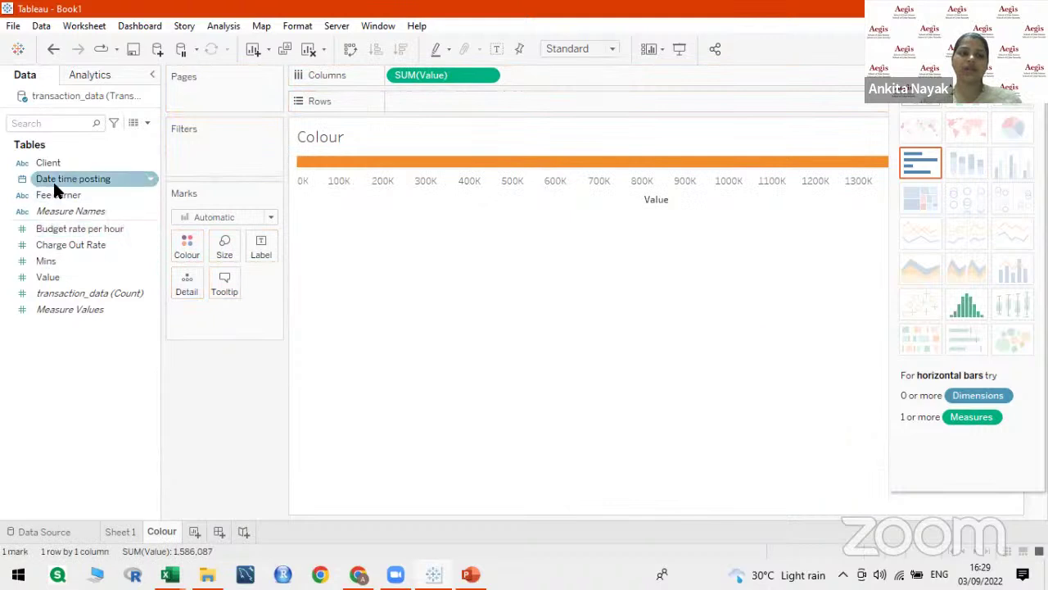
{"action": "left_click_drag", "start_coordinate": [57, 164], "coordinate": [399, 99]}
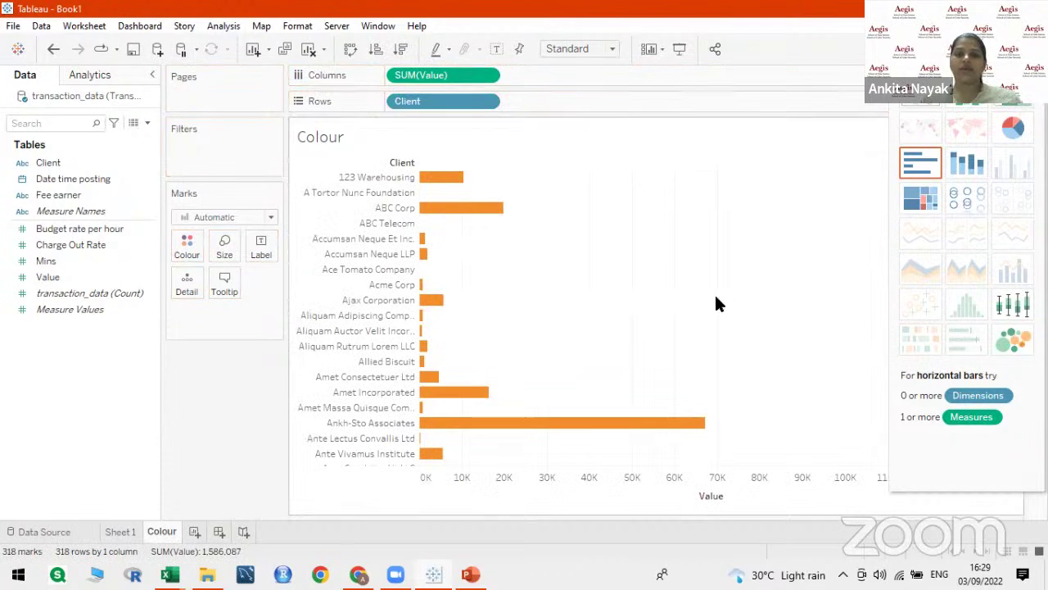
{"action": "scroll", "coordinate": [716, 304], "scroll_direction": "down", "scroll_amount": 15}
{"action": "scroll", "coordinate": [709, 285], "scroll_direction": "up", "scroll_amount": 8}
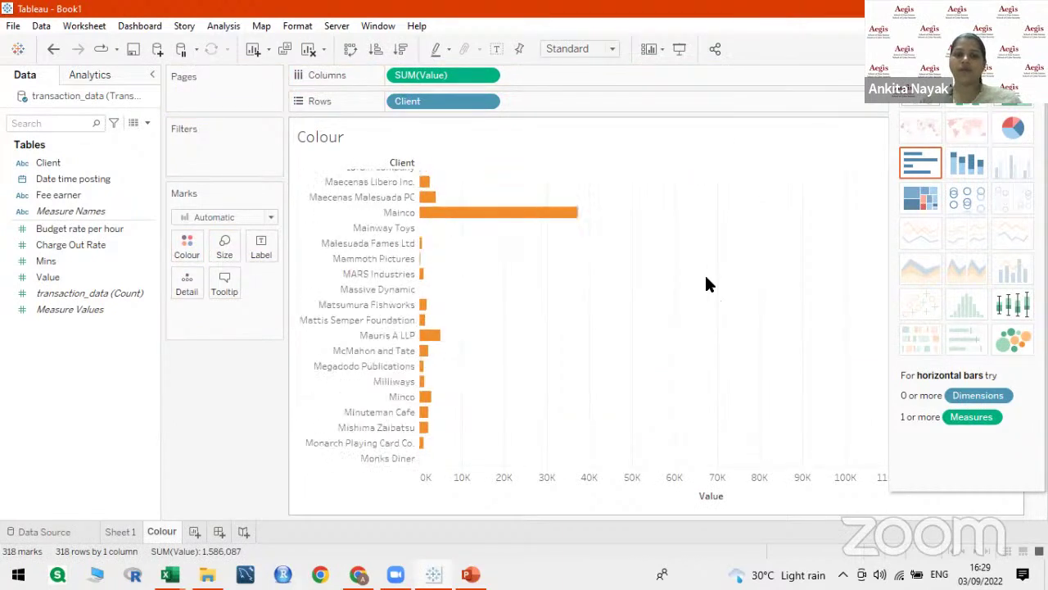
{"action": "scroll", "coordinate": [708, 284], "scroll_direction": "up", "scroll_amount": 12}
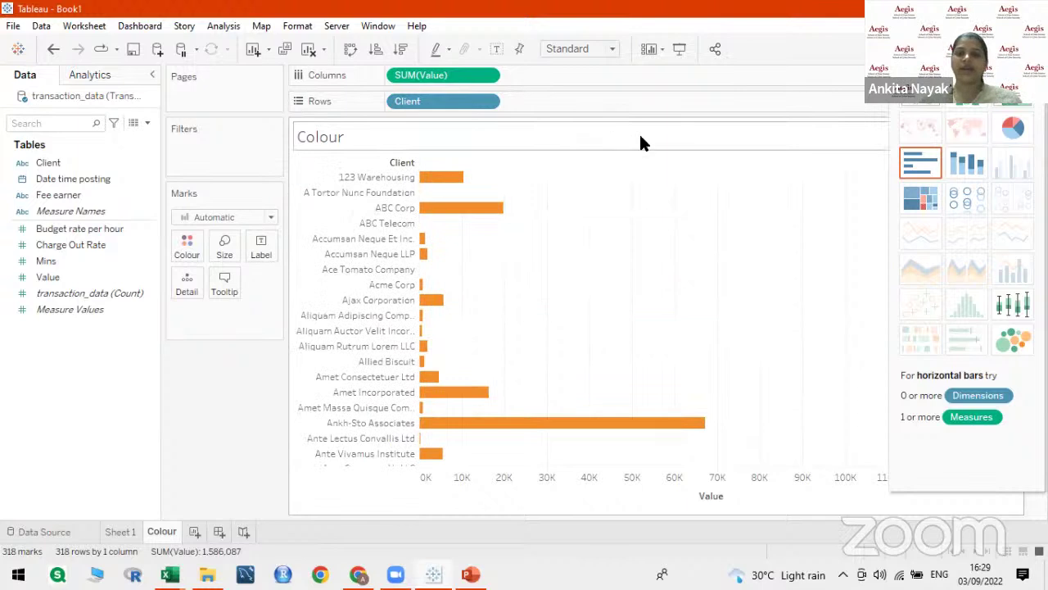
{"action": "left_click", "coordinate": [711, 165]}
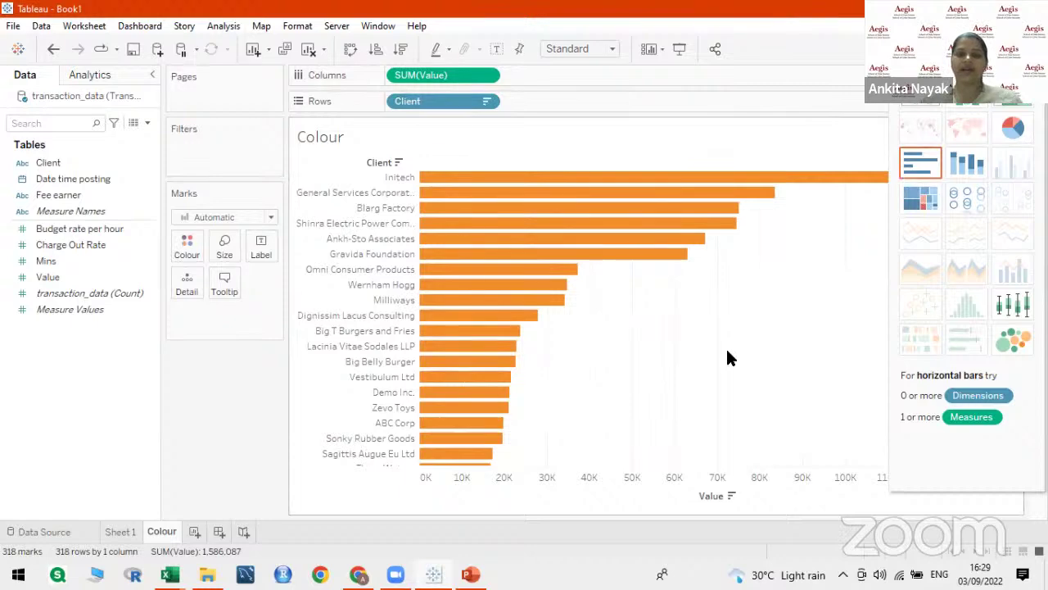
{"action": "scroll", "coordinate": [726, 347], "scroll_direction": "down", "scroll_amount": 15}
{"action": "scroll", "coordinate": [728, 355], "scroll_direction": "down", "scroll_amount": 10}
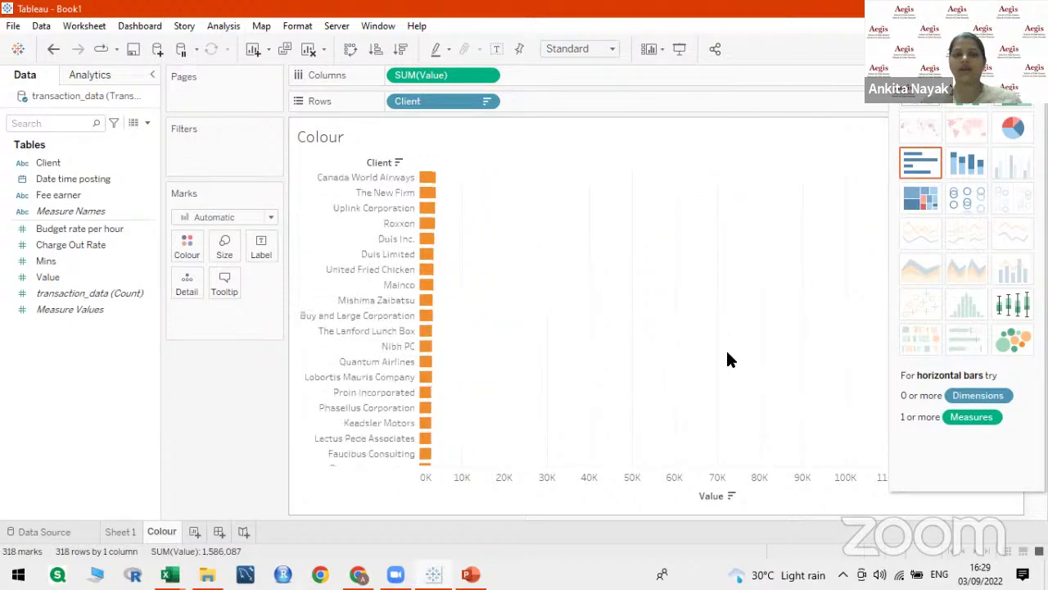
{"action": "scroll", "coordinate": [725, 348], "scroll_direction": "up", "scroll_amount": 20}
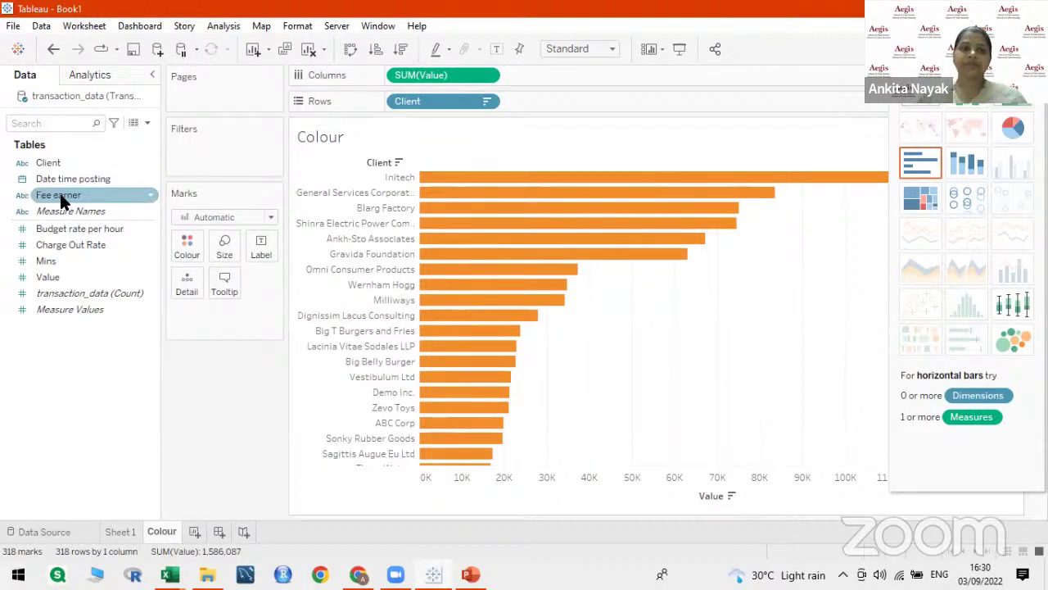
Put Fee earner on the Colour card, including all 21 fee earners in the colouring.
{"action": "left_click_drag", "start_coordinate": [60, 193], "coordinate": [186, 253]}
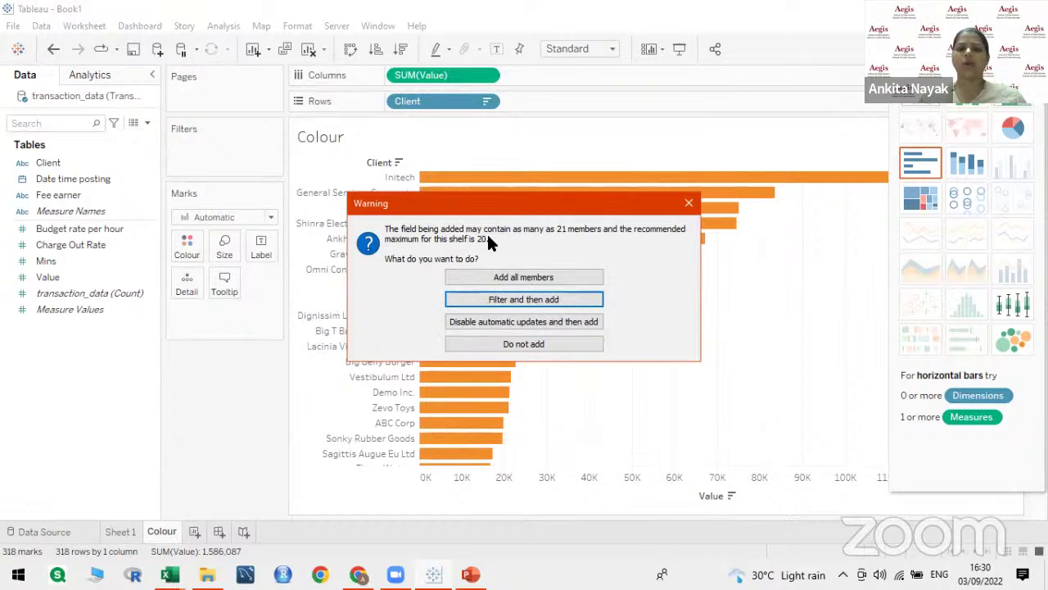
{"action": "left_click", "coordinate": [519, 278]}
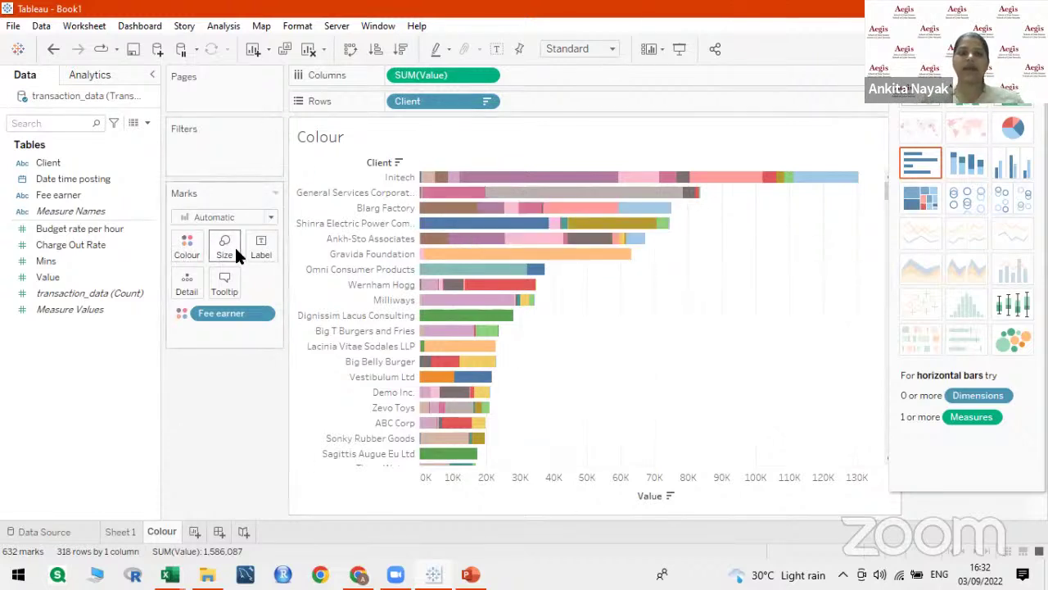
Duplicate the Colour sheet and rename the 'Colour (2)' copy to 'Size'.
{"action": "right_click", "coordinate": [166, 534]}
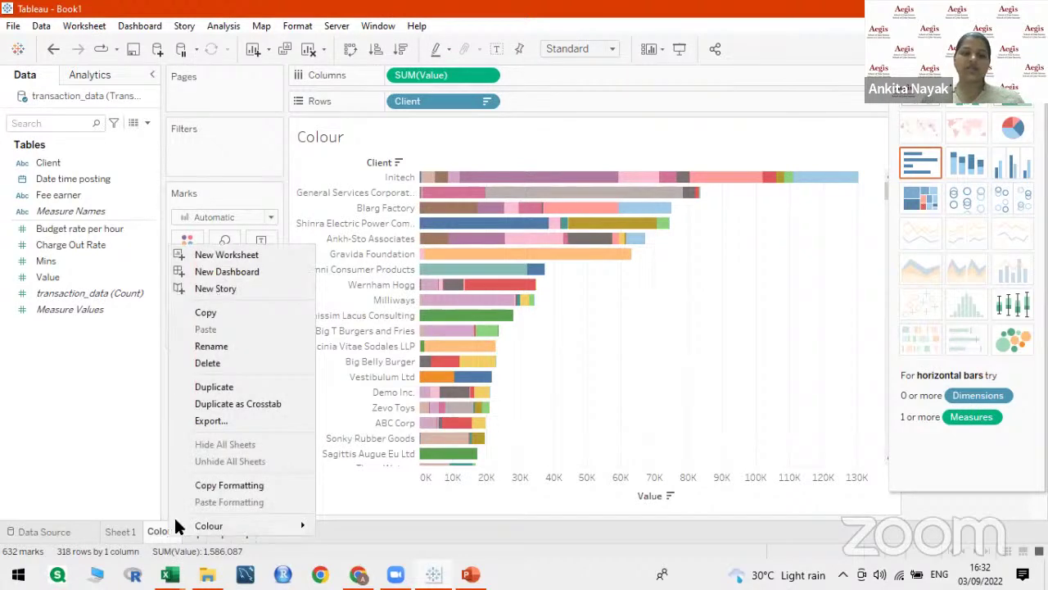
{"action": "left_click", "coordinate": [218, 389]}
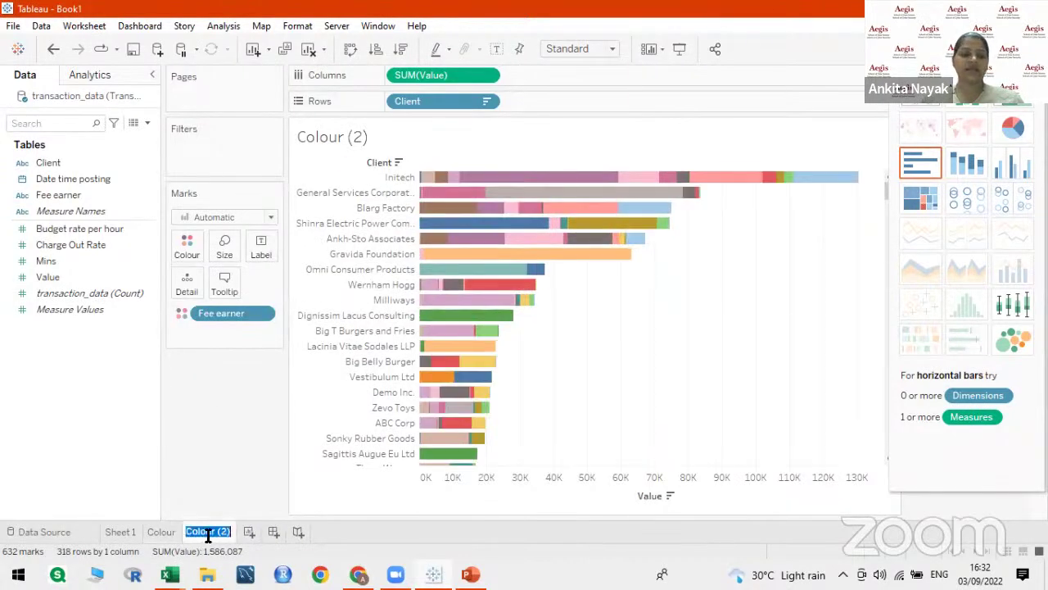
{"action": "type", "text": "Size"}
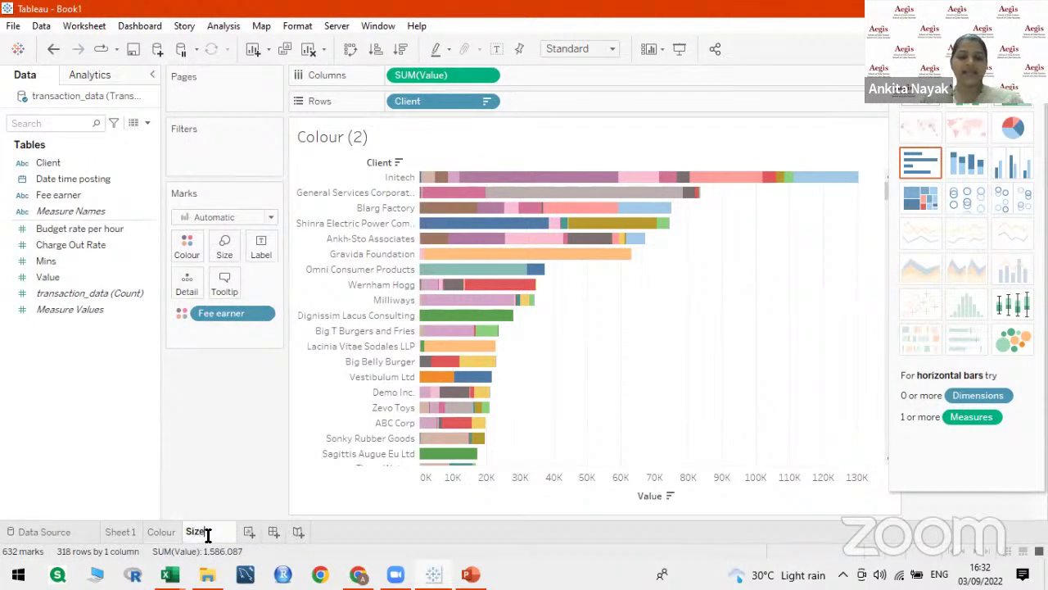
{"action": "key", "text": "Return"}
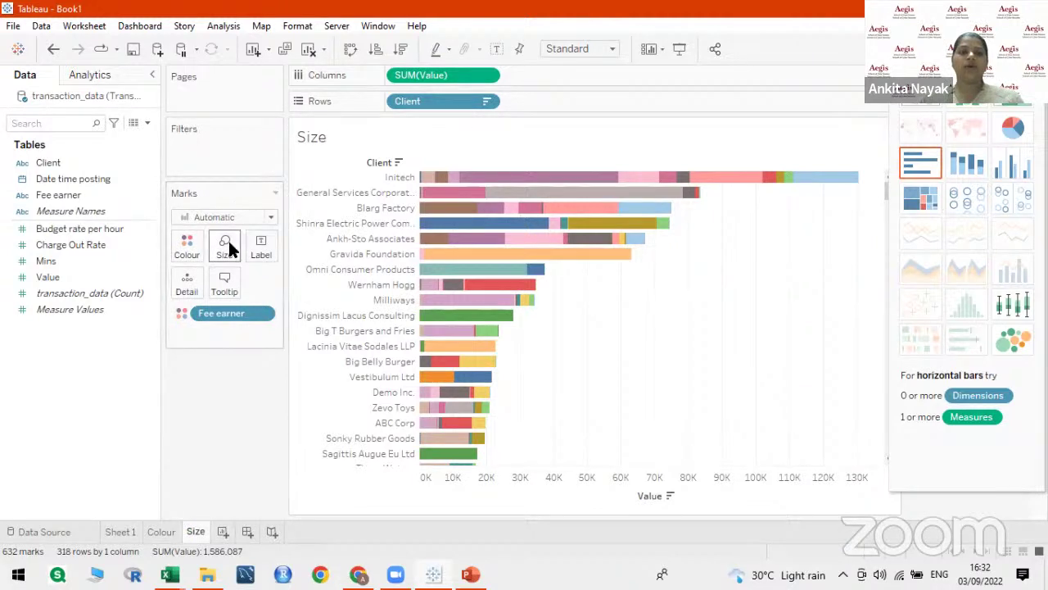
Remove the Fee earner pill from the Marks card so the client bars turn plain orange.
{"action": "mouse_move", "coordinate": [244, 313]}
{"action": "left_mouse_down"}
{"action": "mouse_move", "coordinate": [208, 419]}
{"action": "mouse_move", "coordinate": [251, 311]}
{"action": "mouse_move", "coordinate": [242, 316]}
{"action": "left_mouse_up"}
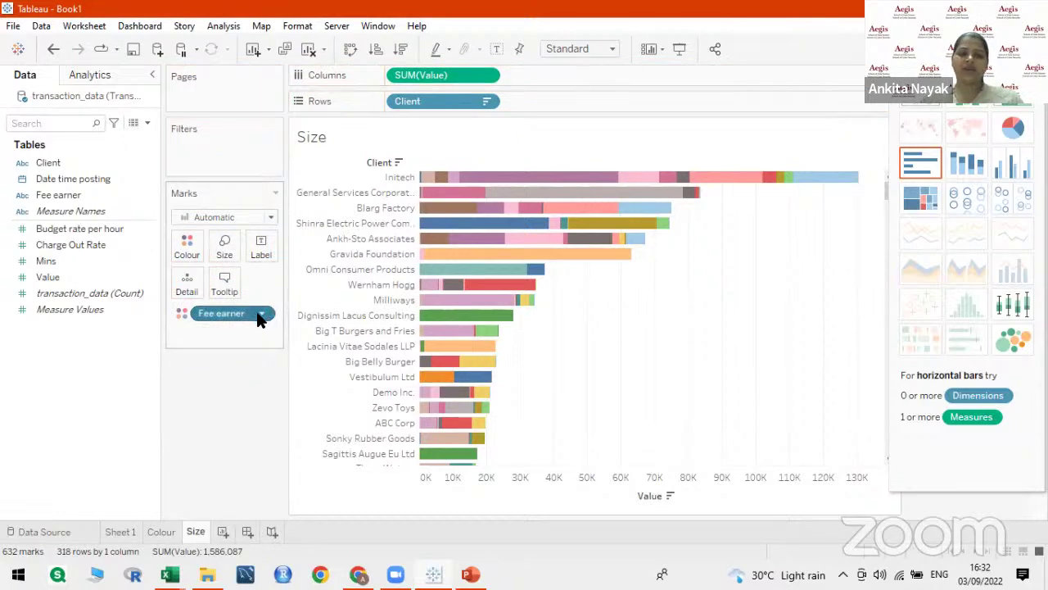
{"action": "left_click", "coordinate": [260, 315]}
{"action": "left_click", "coordinate": [262, 316]}
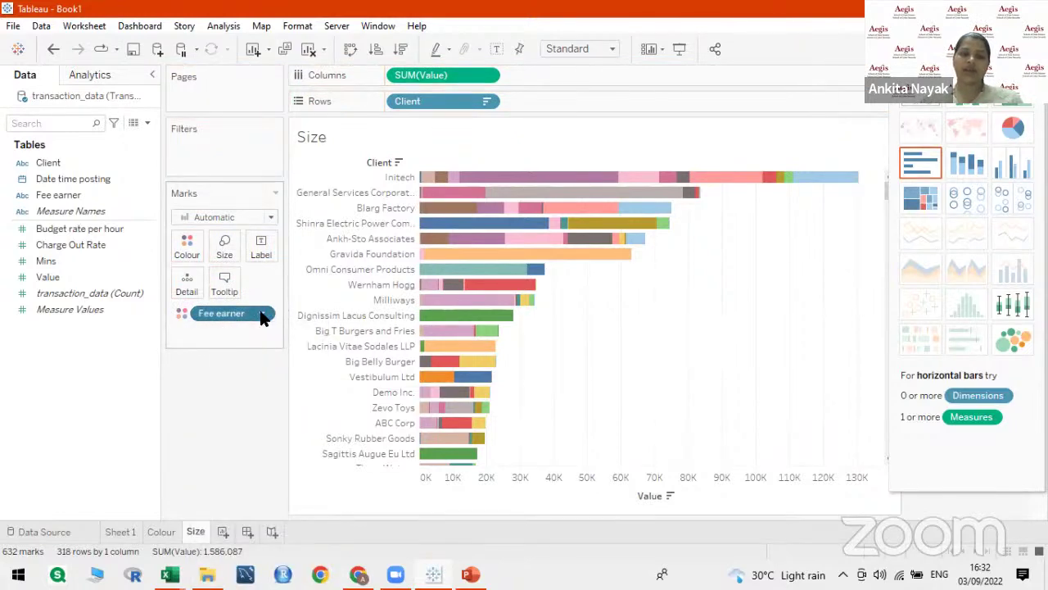
{"action": "left_click", "coordinate": [262, 316]}
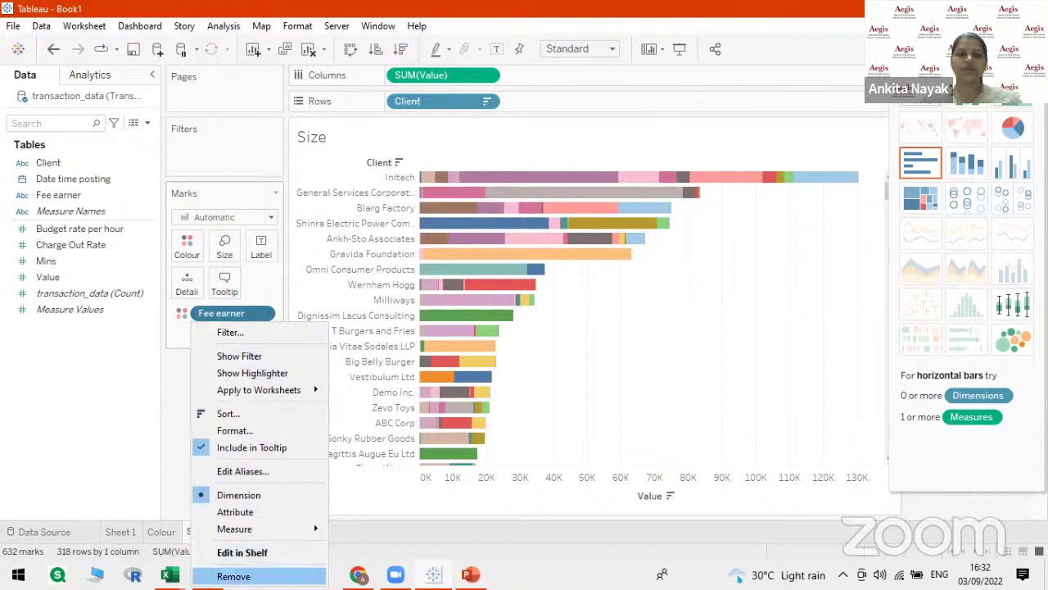
{"action": "left_click", "coordinate": [234, 576]}
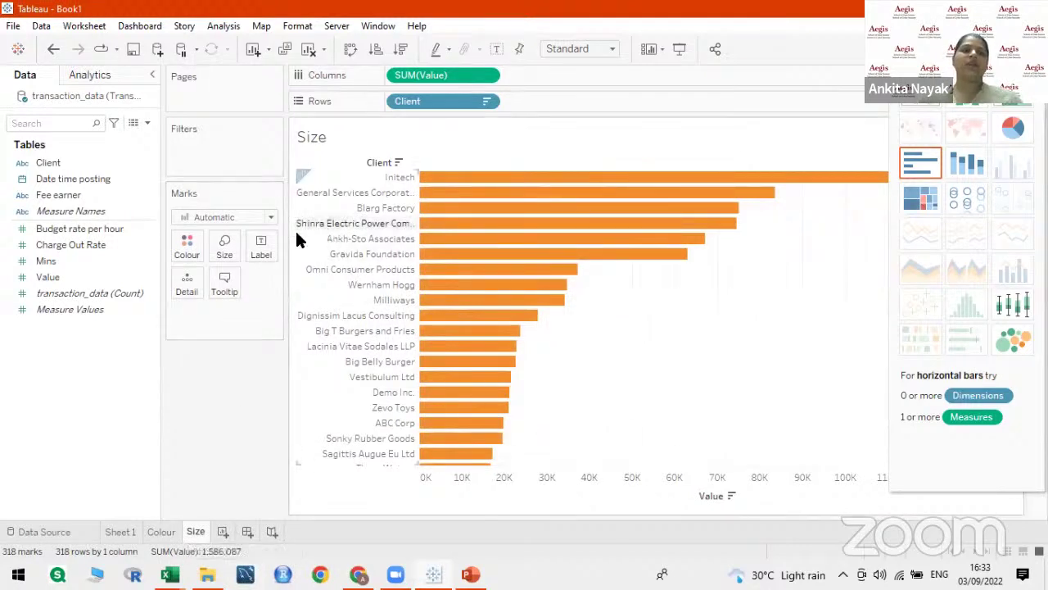
{"action": "left_click", "coordinate": [230, 255]}
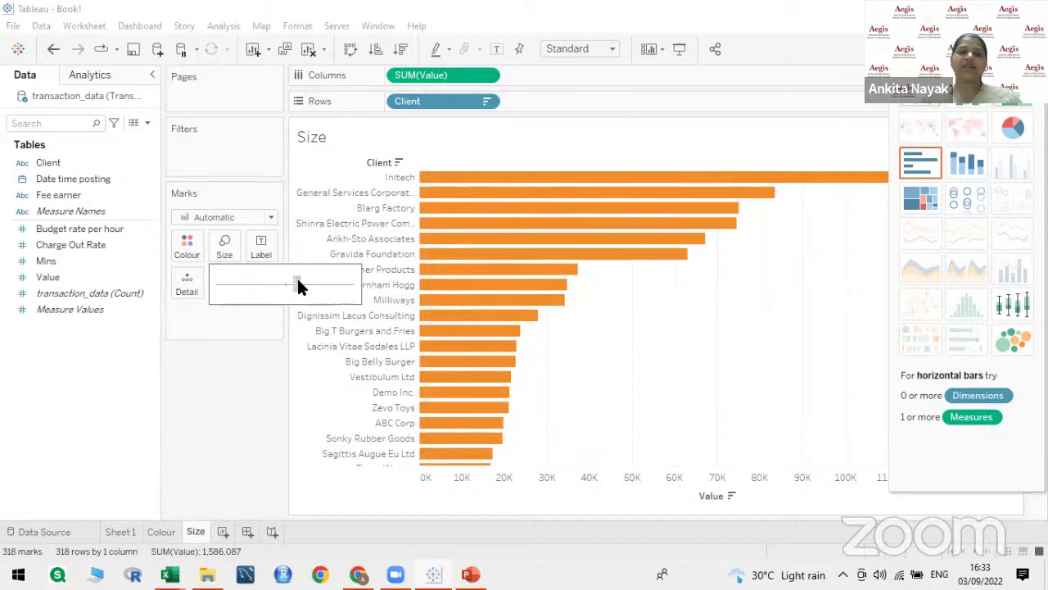
Use the Marks card Size slider to make all client bars uniformly thicker.
{"action": "left_click_drag", "start_coordinate": [286, 283], "coordinate": [322, 287]}
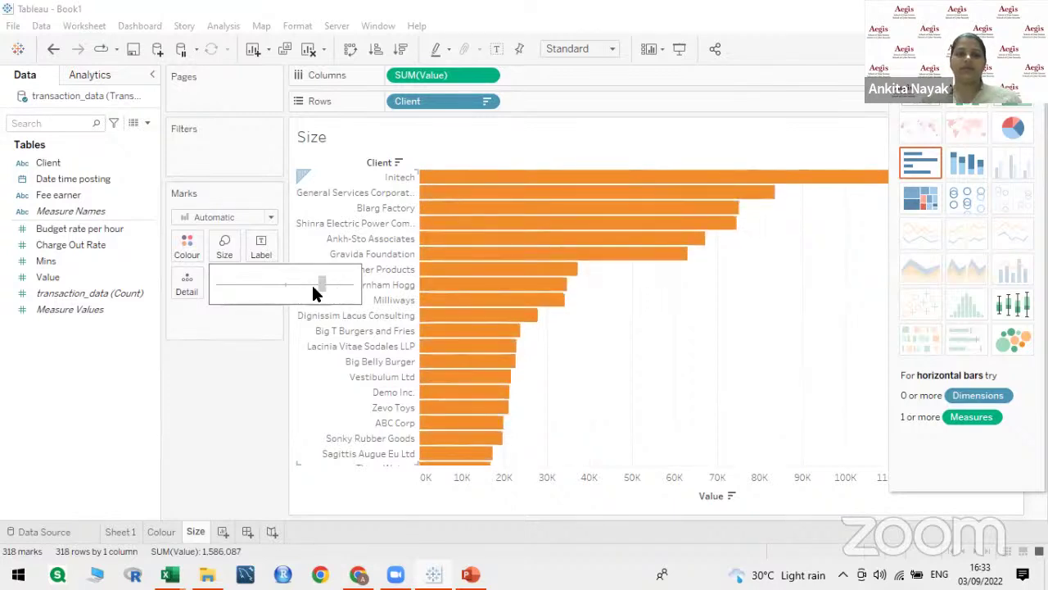
{"action": "left_click_drag", "start_coordinate": [319, 287], "coordinate": [310, 287]}
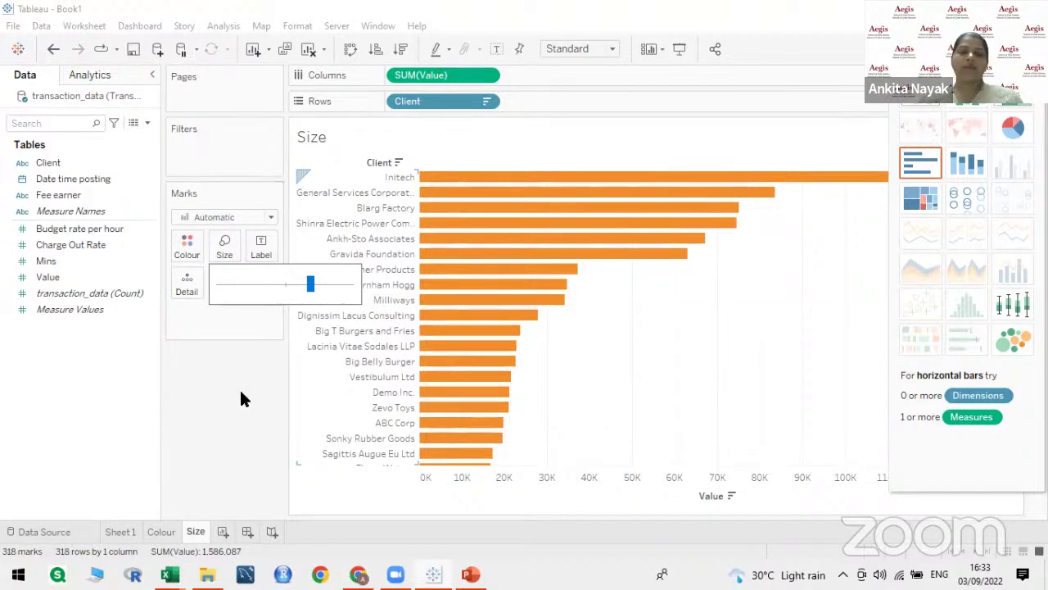
{"action": "left_click", "coordinate": [252, 366]}
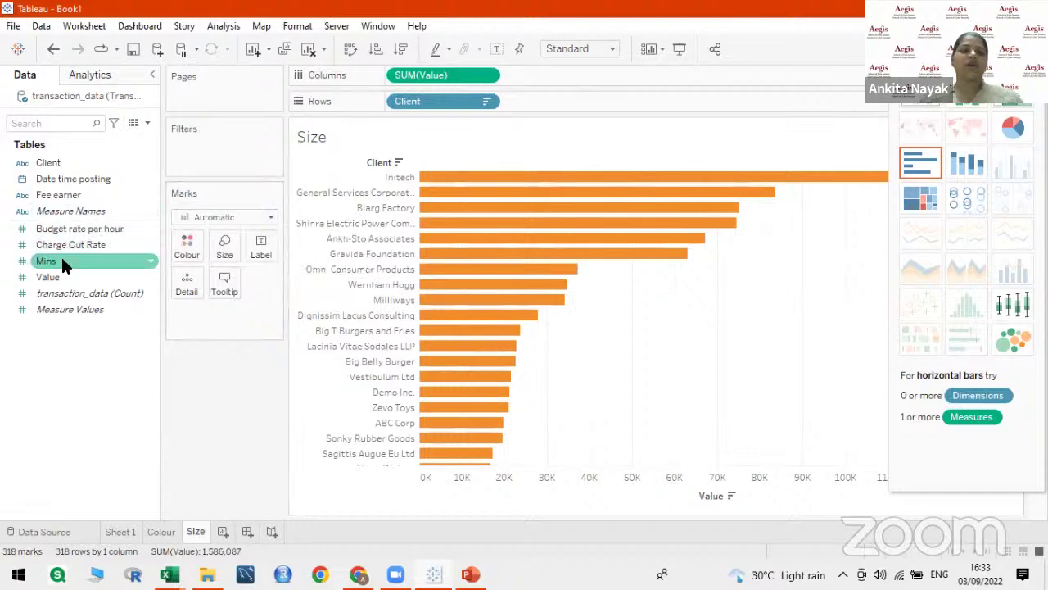
Put Mins on Size so bar thickness follows SUM(Mins), with a 4–54,987 legend.
{"action": "left_click_drag", "start_coordinate": [50, 264], "coordinate": [44, 256]}
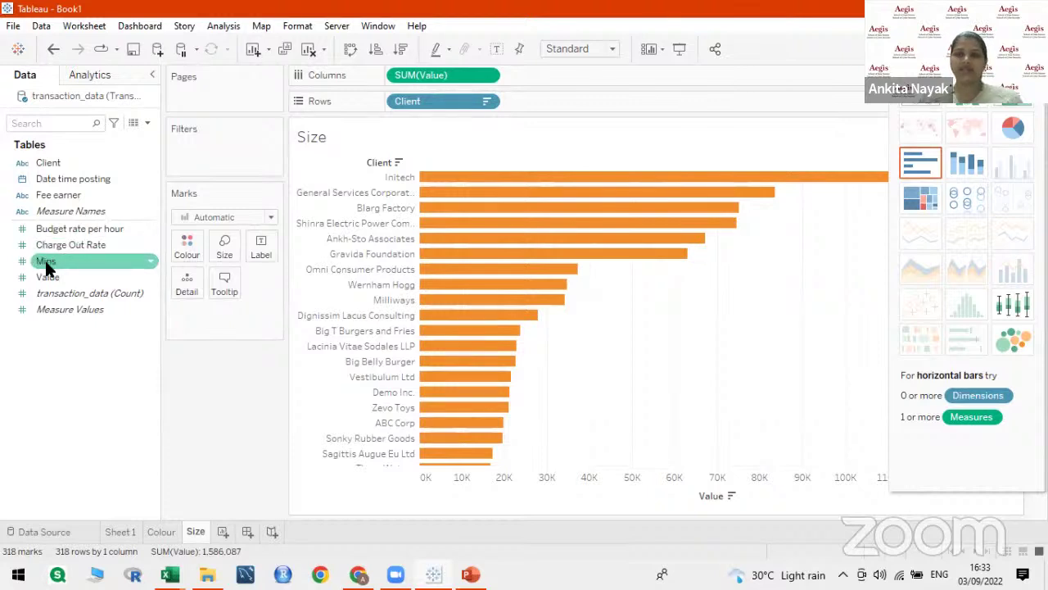
{"action": "left_click_drag", "start_coordinate": [45, 261], "coordinate": [217, 242]}
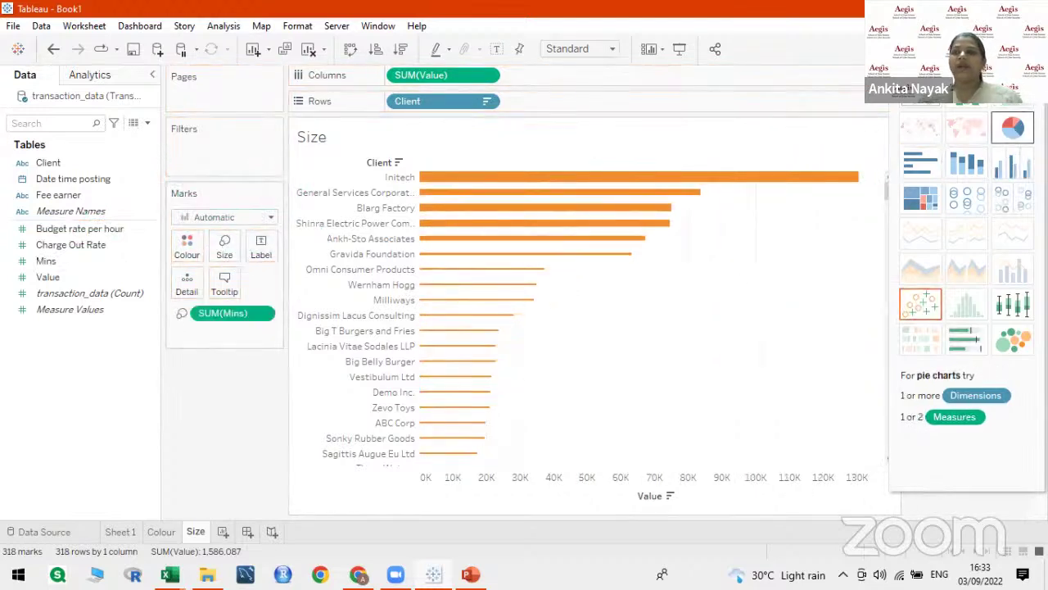
{"action": "left_click", "coordinate": [1013, 49]}
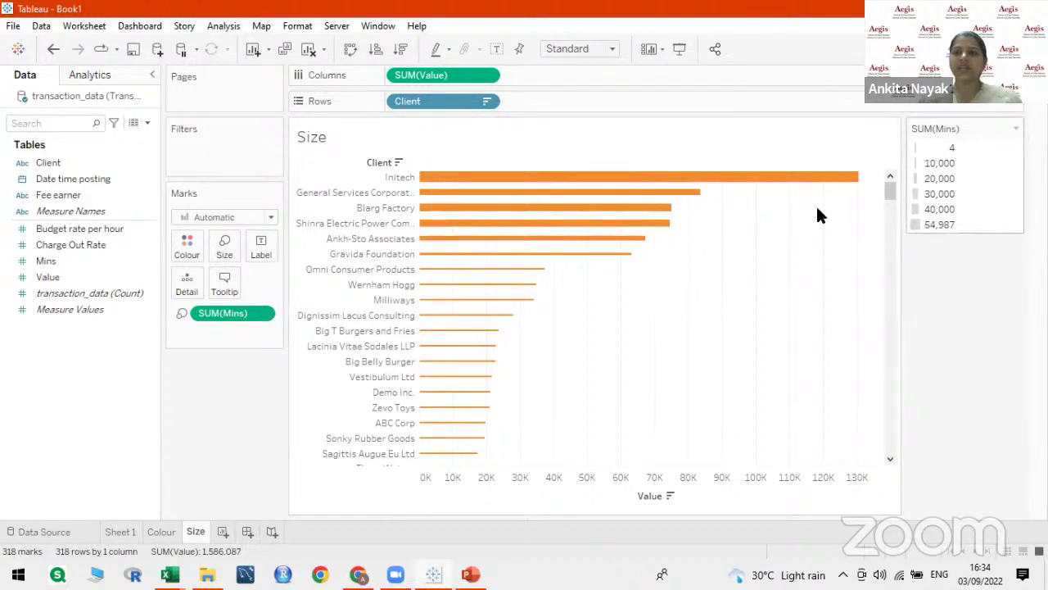
{"action": "mouse_move", "coordinate": [579, 180]}
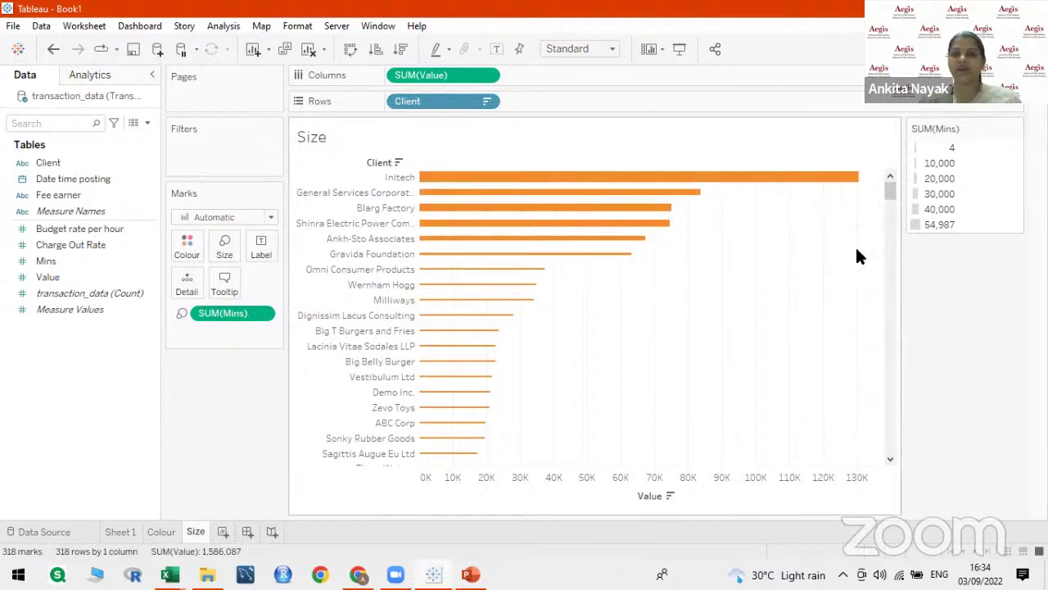
{"action": "mouse_move", "coordinate": [841, 180]}
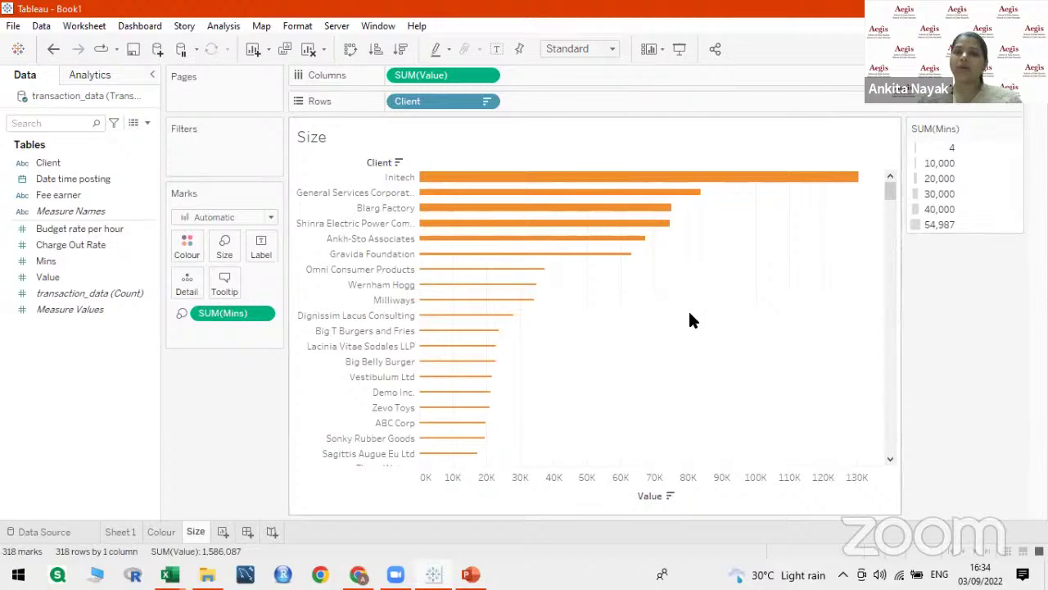
{"action": "scroll", "coordinate": [690, 314], "scroll_direction": "down", "scroll_amount": 10}
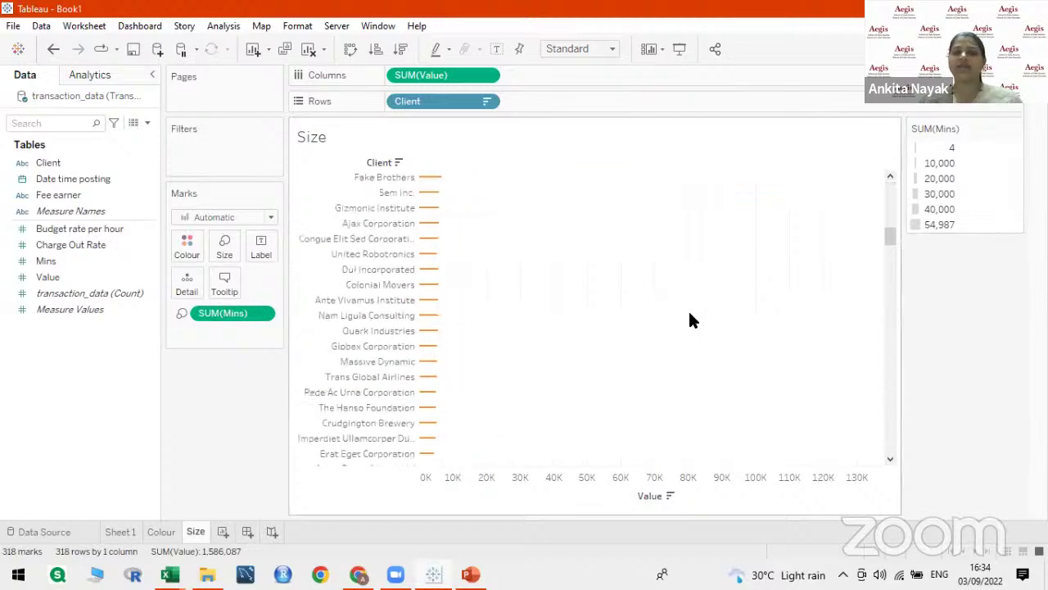
{"action": "scroll", "coordinate": [690, 318], "scroll_direction": "down", "scroll_amount": 15}
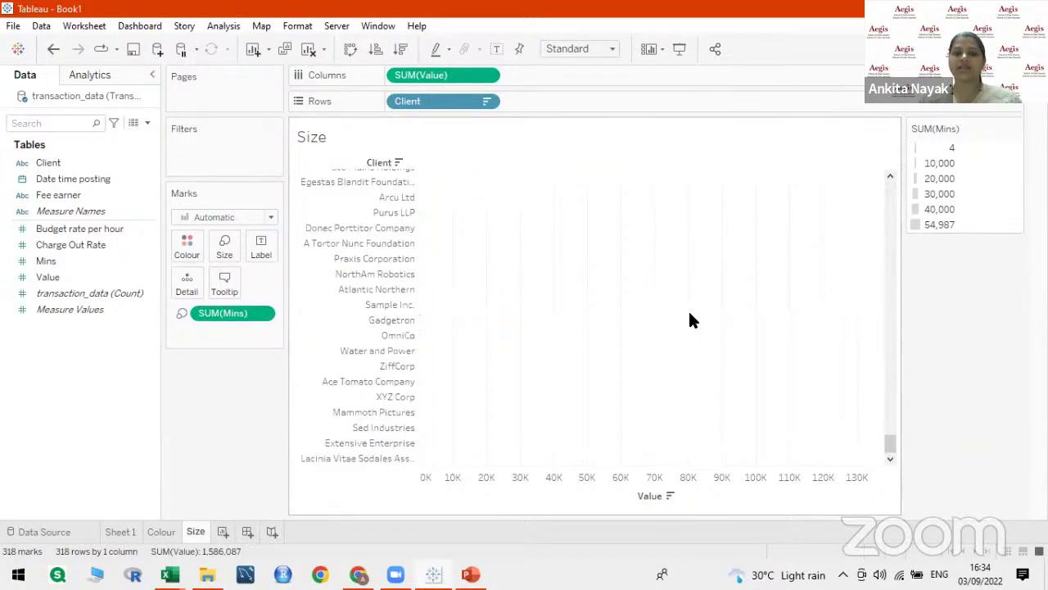
{"action": "scroll", "coordinate": [690, 320], "scroll_direction": "up", "scroll_amount": 5}
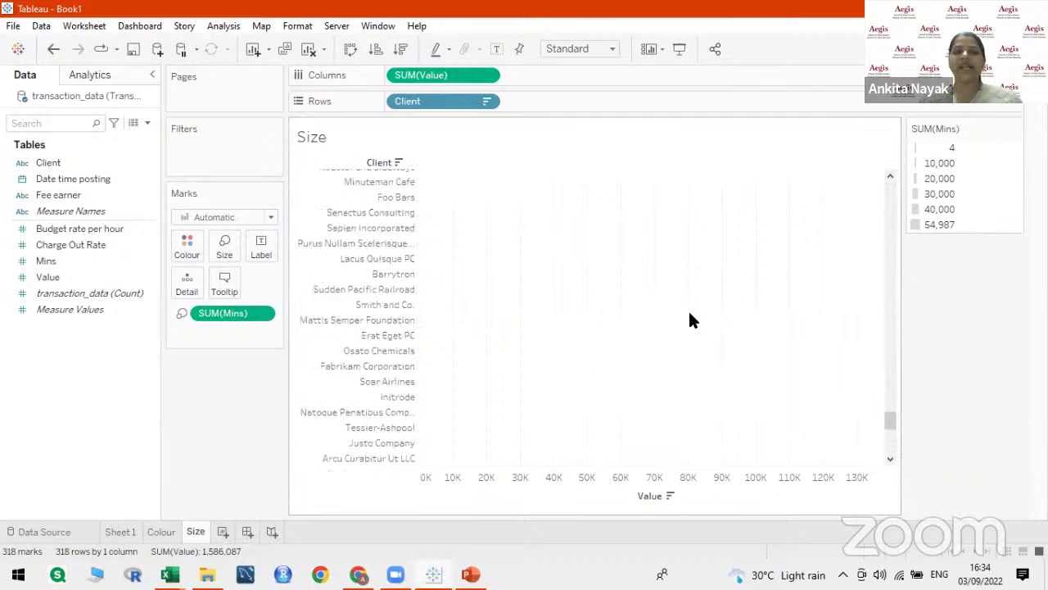
{"action": "scroll", "coordinate": [690, 319], "scroll_direction": "up", "scroll_amount": 10}
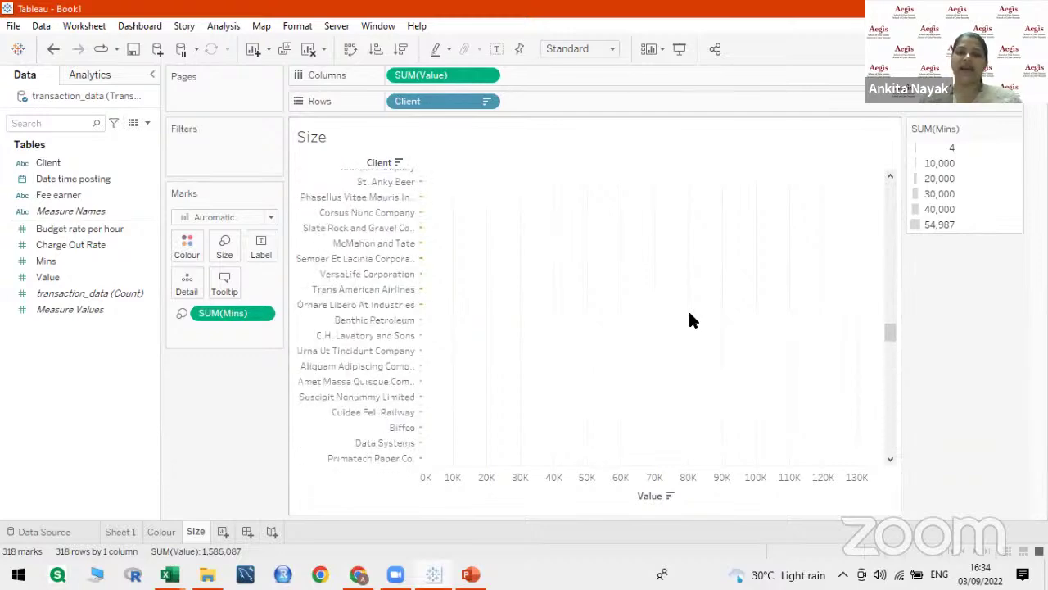
{"action": "scroll", "coordinate": [690, 319], "scroll_direction": "up", "scroll_amount": 15}
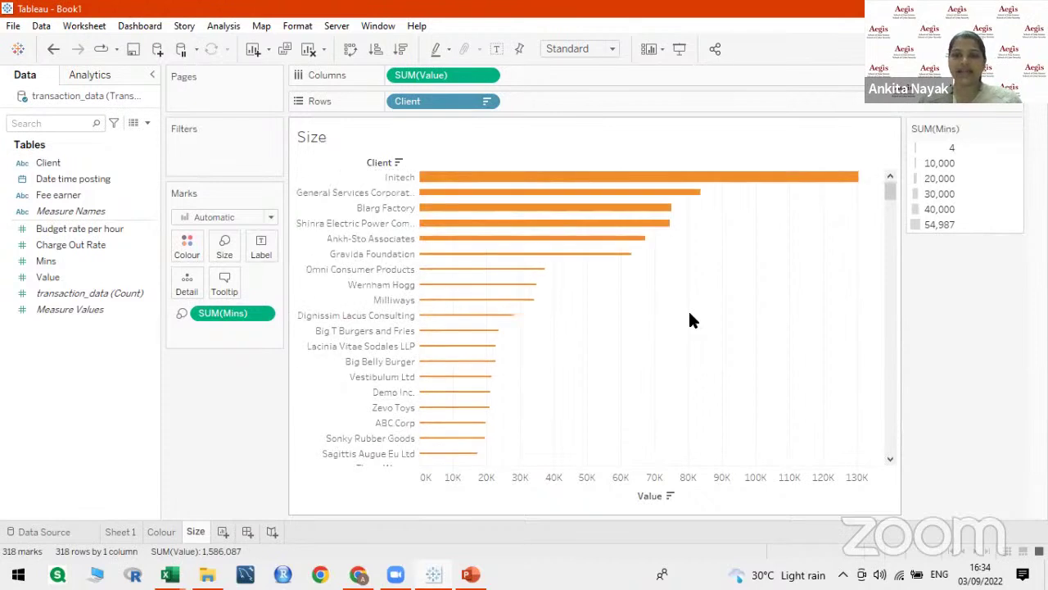
{"action": "mouse_move", "coordinate": [600, 245]}
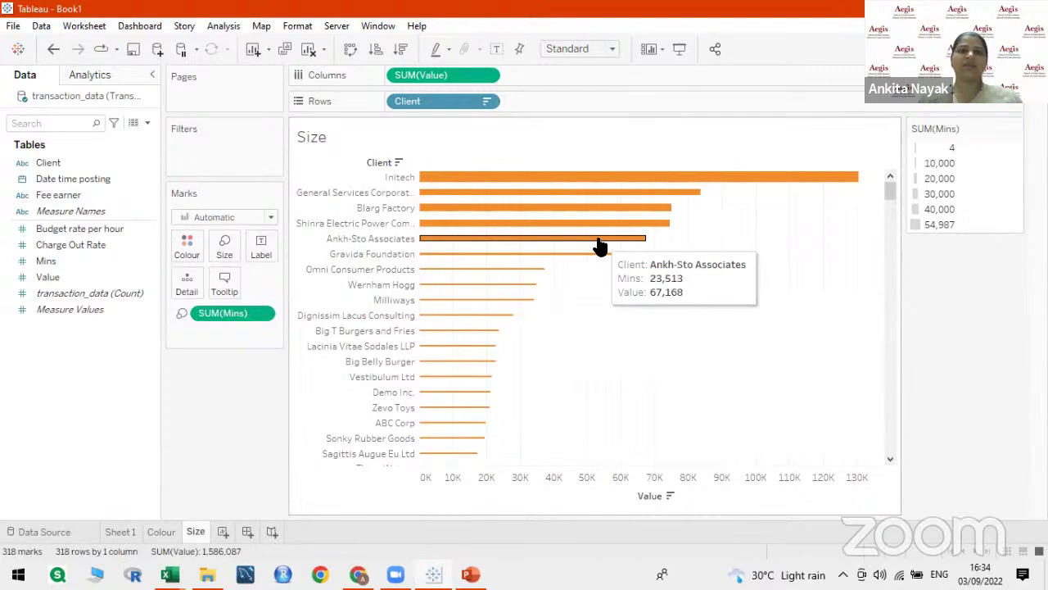
Duplicate the Size sheet and name the copy 'Label'.
{"action": "right_click", "coordinate": [197, 534]}
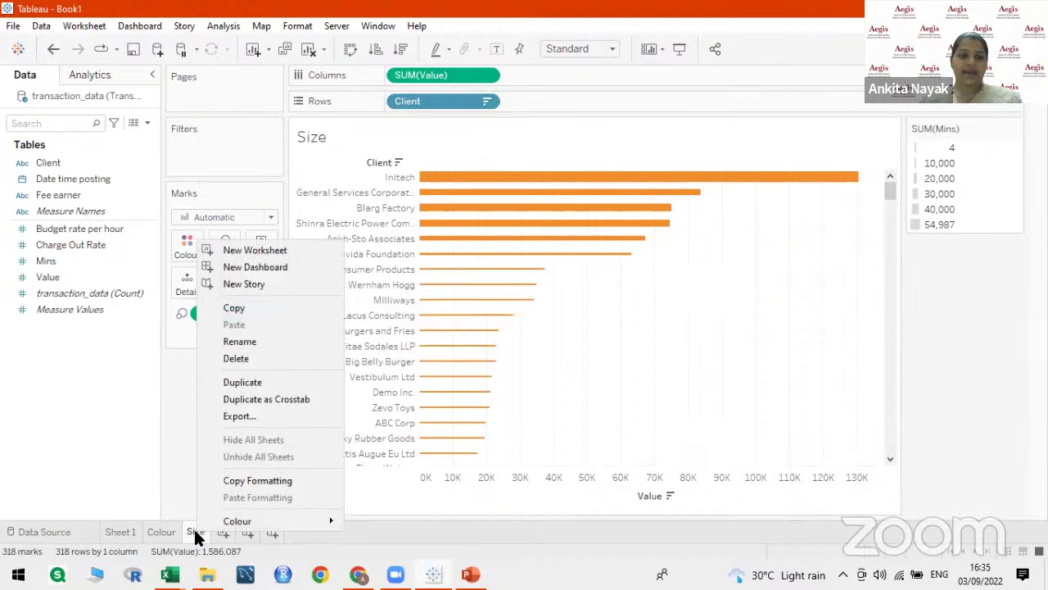
{"action": "left_click", "coordinate": [250, 381]}
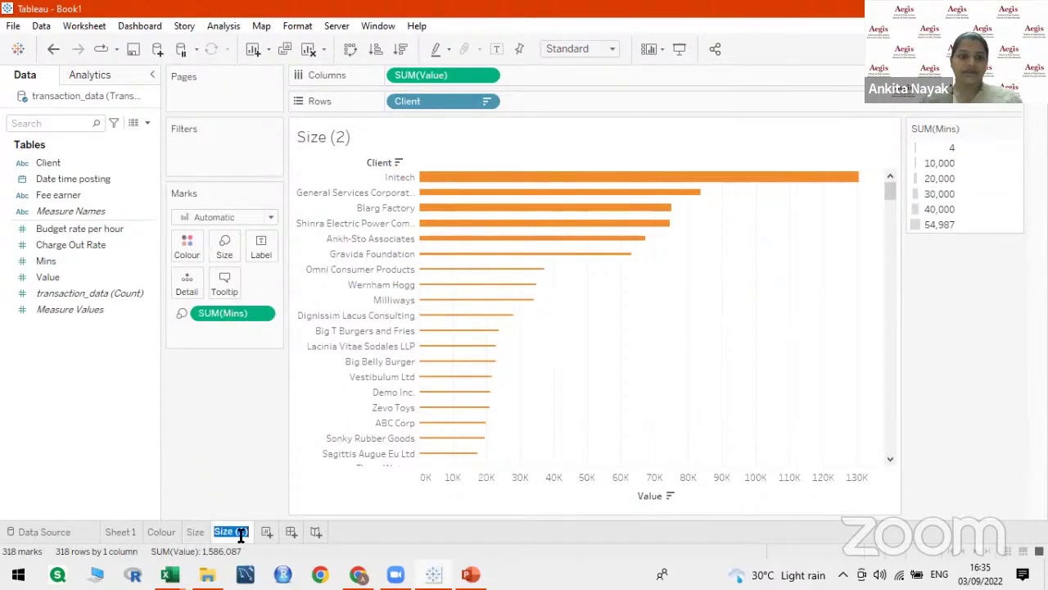
{"action": "type", "text": "Lab"}
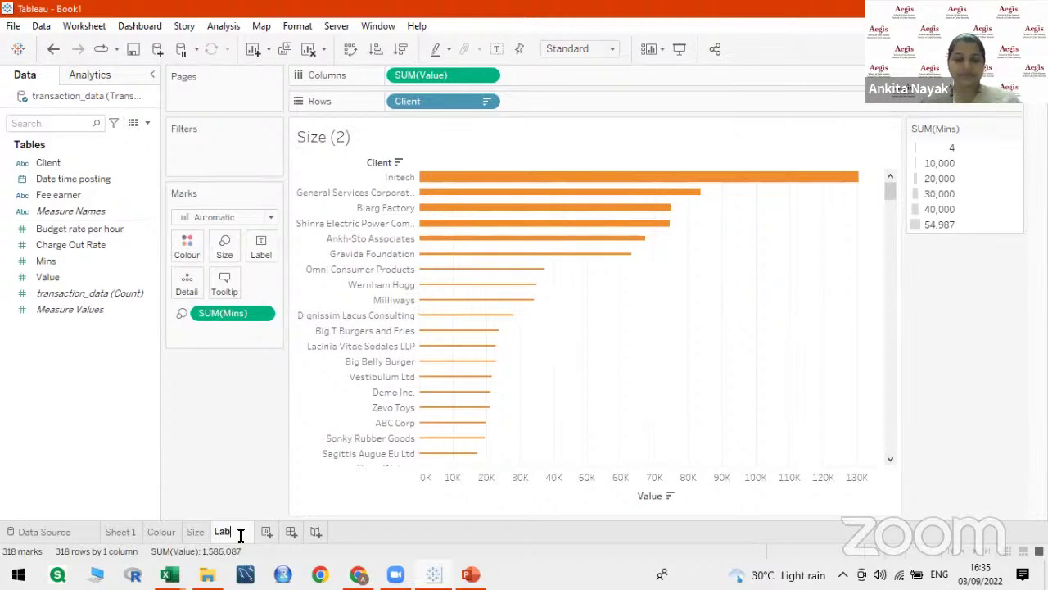
{"action": "type", "text": "el"}
{"action": "key", "text": "Return"}
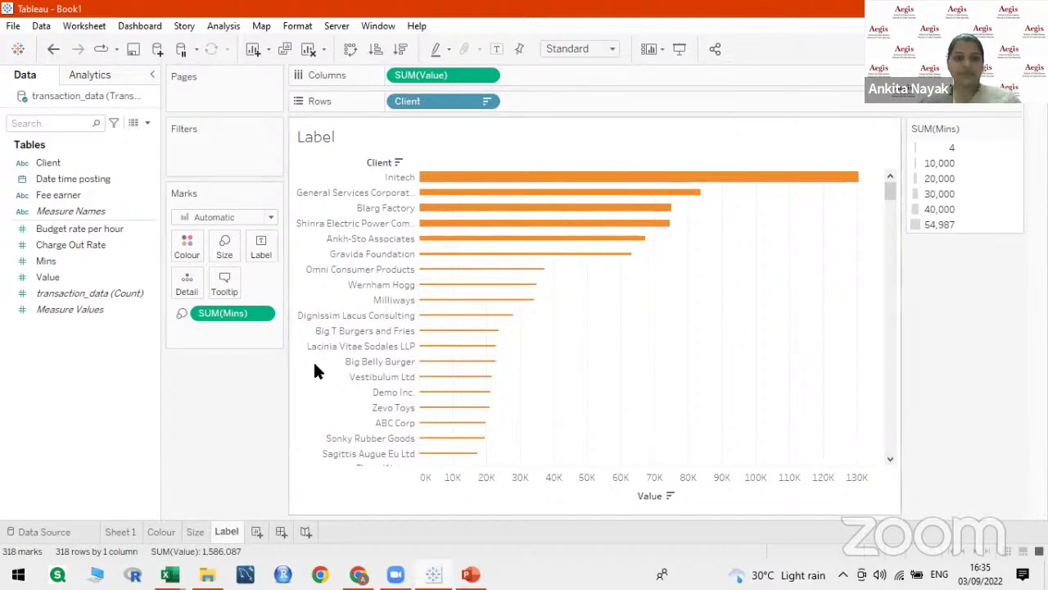
Drop Mins from Size and label each bar with SUM(Value), Initech showing 130,619.
{"action": "left_click_drag", "start_coordinate": [241, 310], "coordinate": [208, 425]}
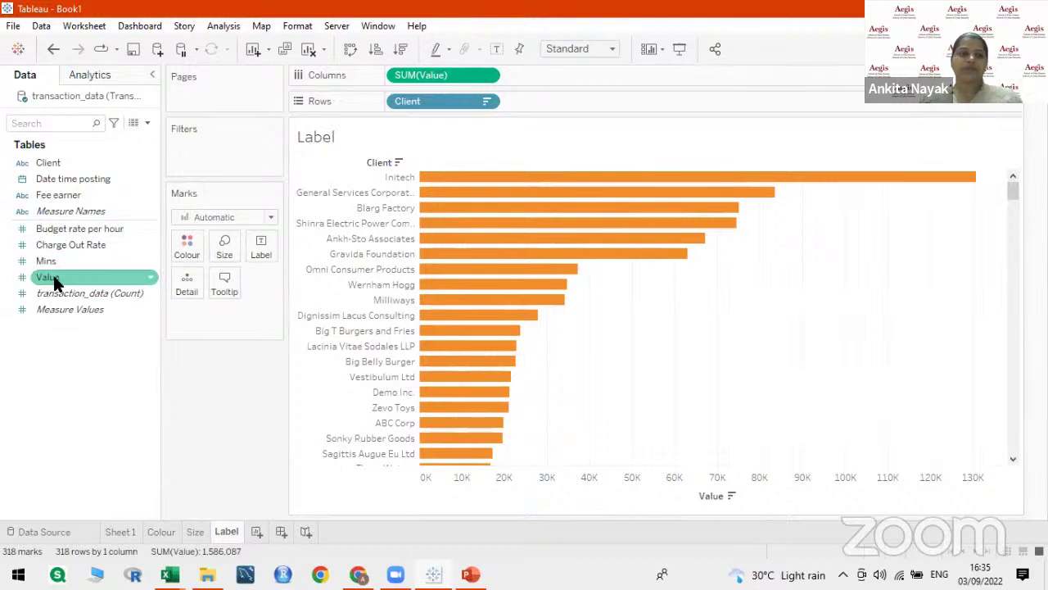
{"action": "left_click_drag", "start_coordinate": [56, 277], "coordinate": [259, 253]}
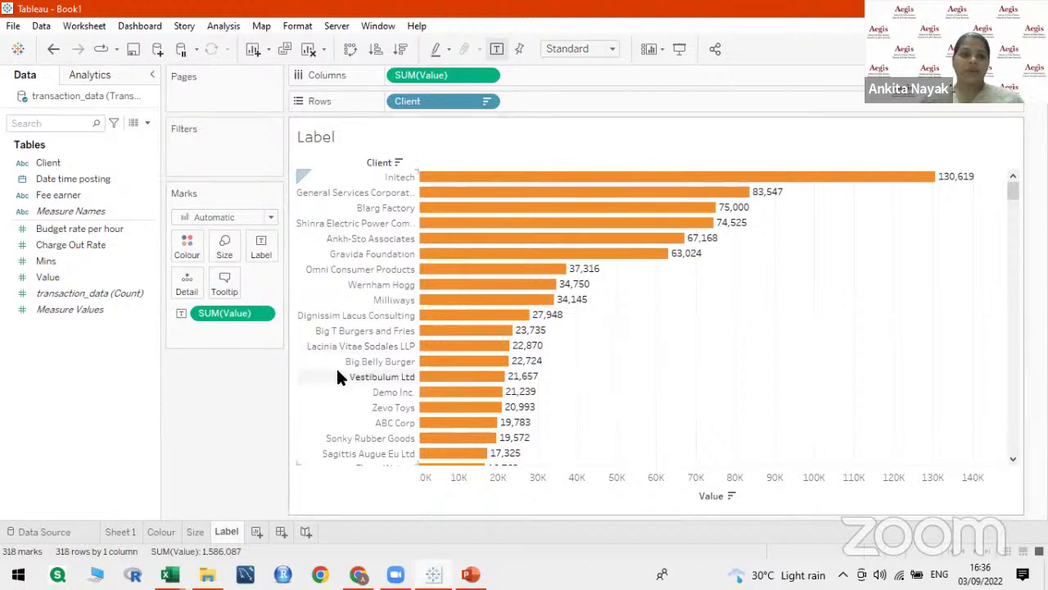
{"action": "left_click", "coordinate": [263, 317]}
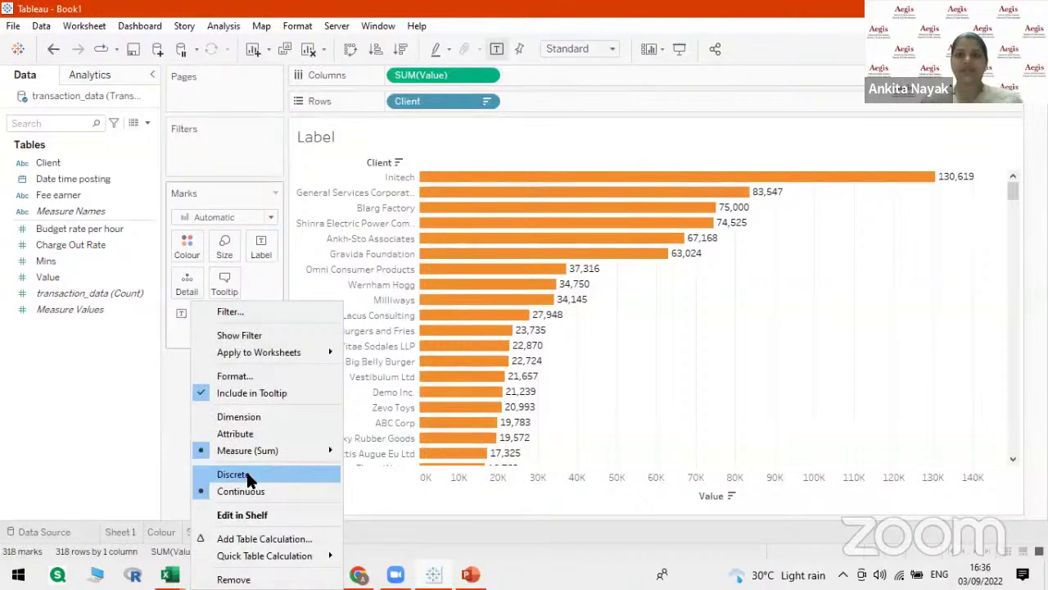
{"action": "mouse_move", "coordinate": [266, 559]}
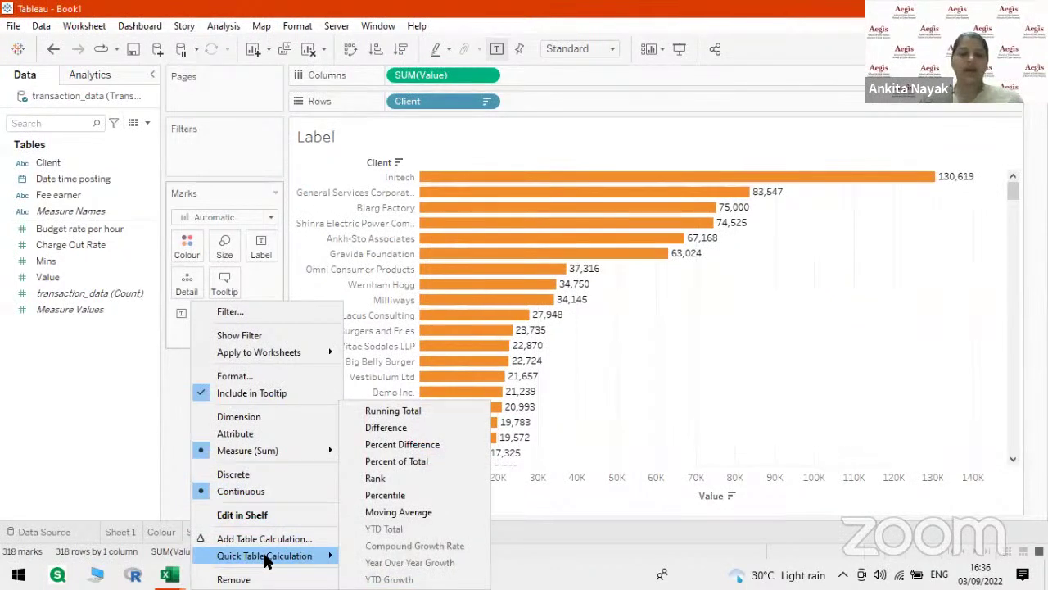
{"action": "left_click", "coordinate": [173, 414]}
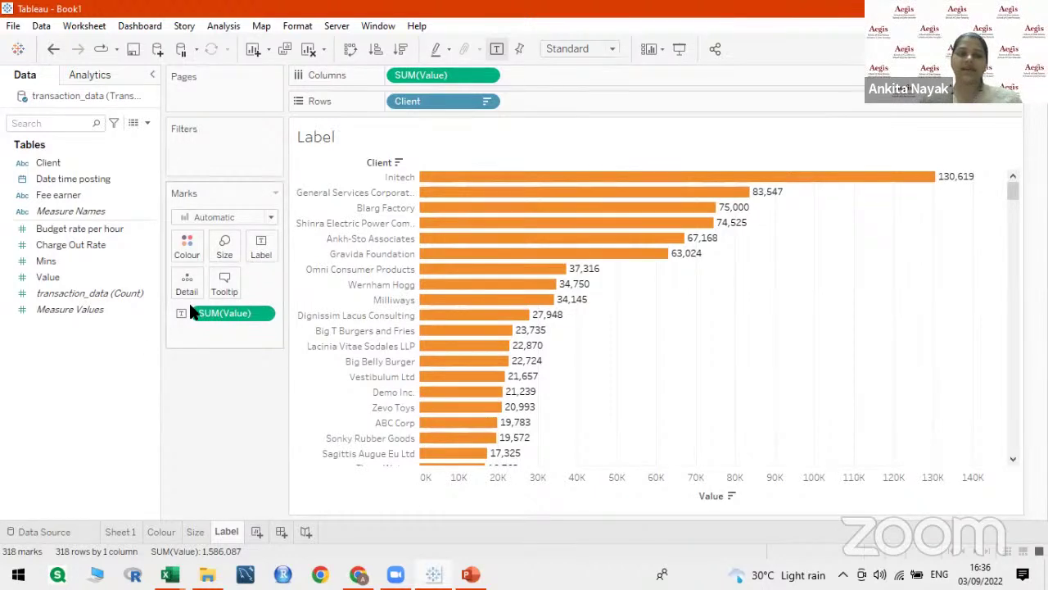
{"action": "left_click", "coordinate": [197, 531]}
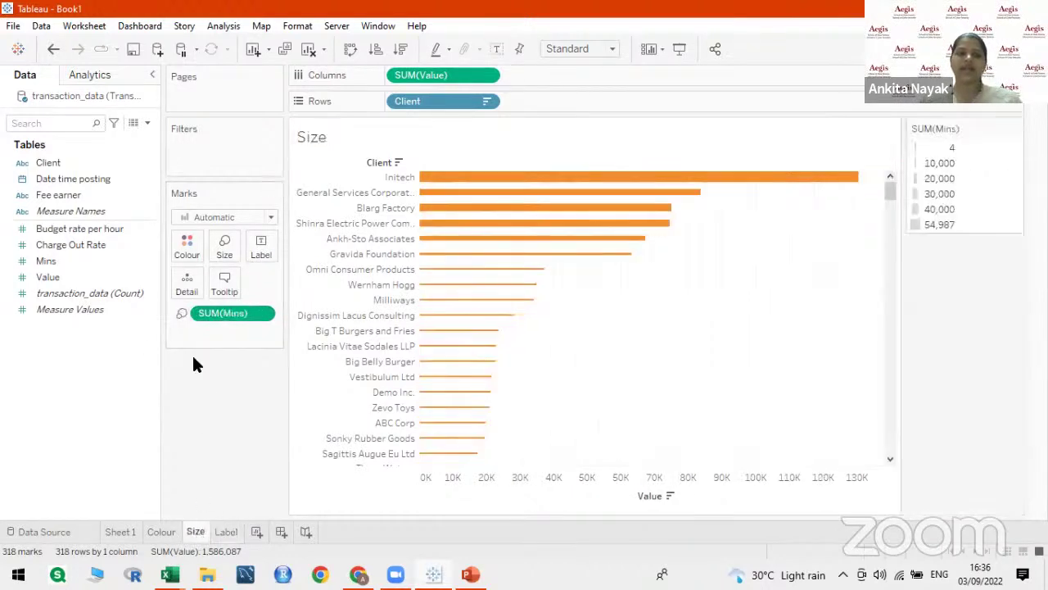
{"action": "left_click", "coordinate": [152, 531]}
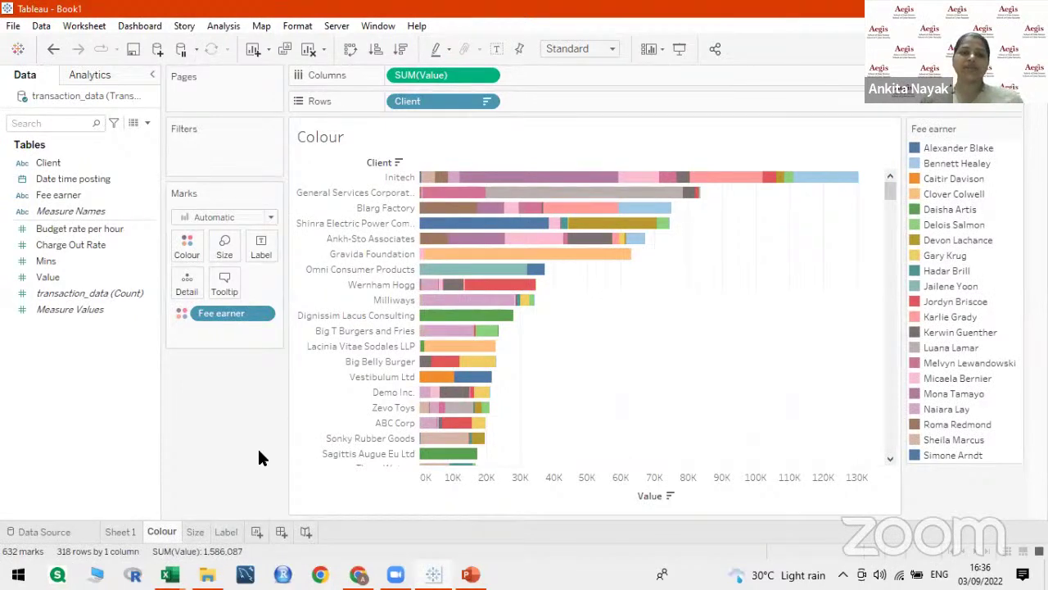
{"action": "left_click", "coordinate": [225, 532]}
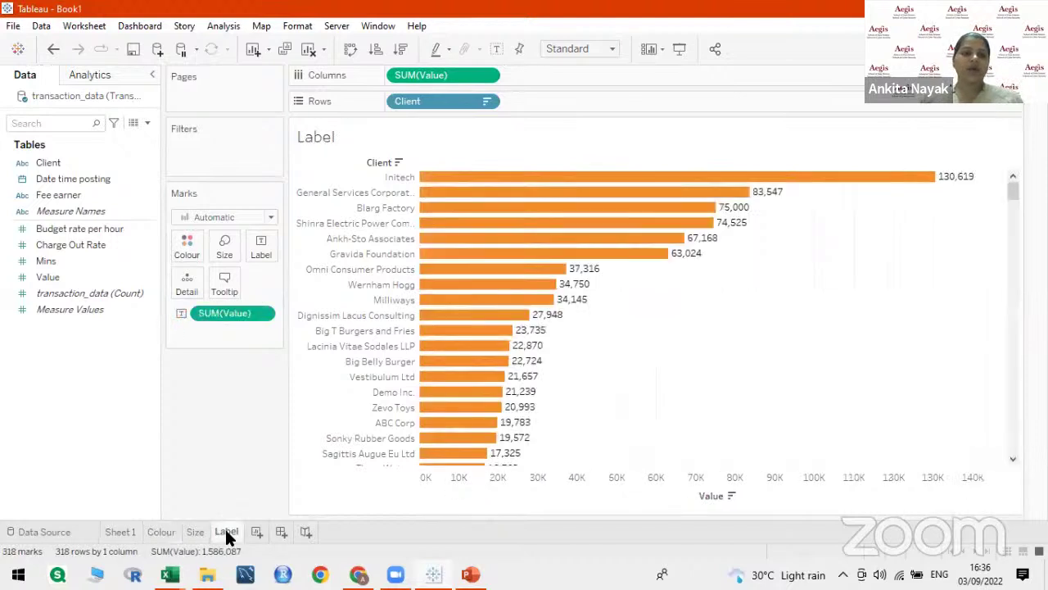
Switch the SUM(Value) labels to a Percent of Total quick table calculation, Initech at 8.235%.
{"action": "left_click", "coordinate": [262, 318]}
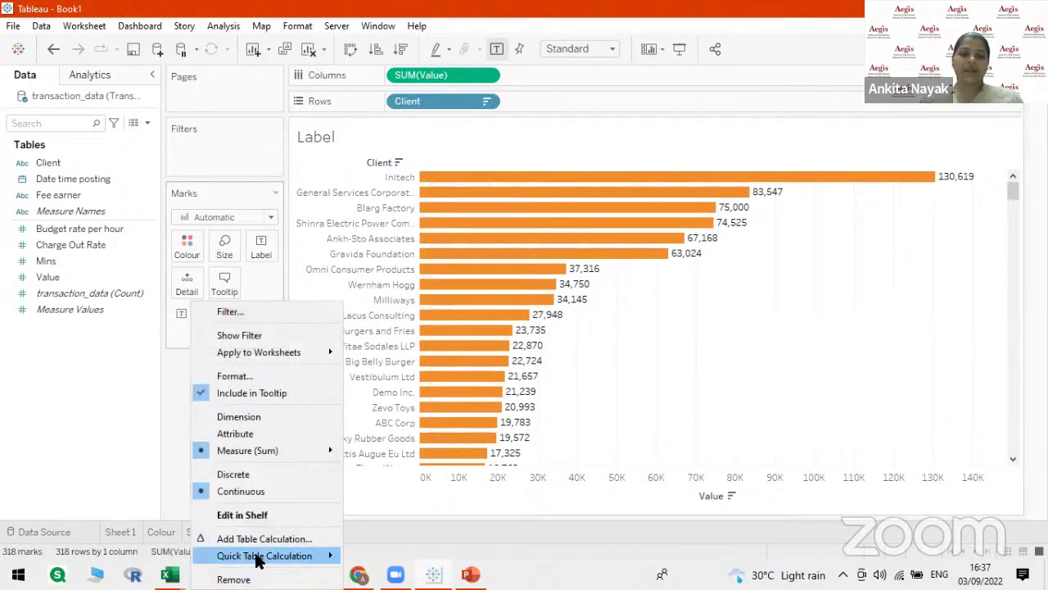
{"action": "mouse_move", "coordinate": [270, 556]}
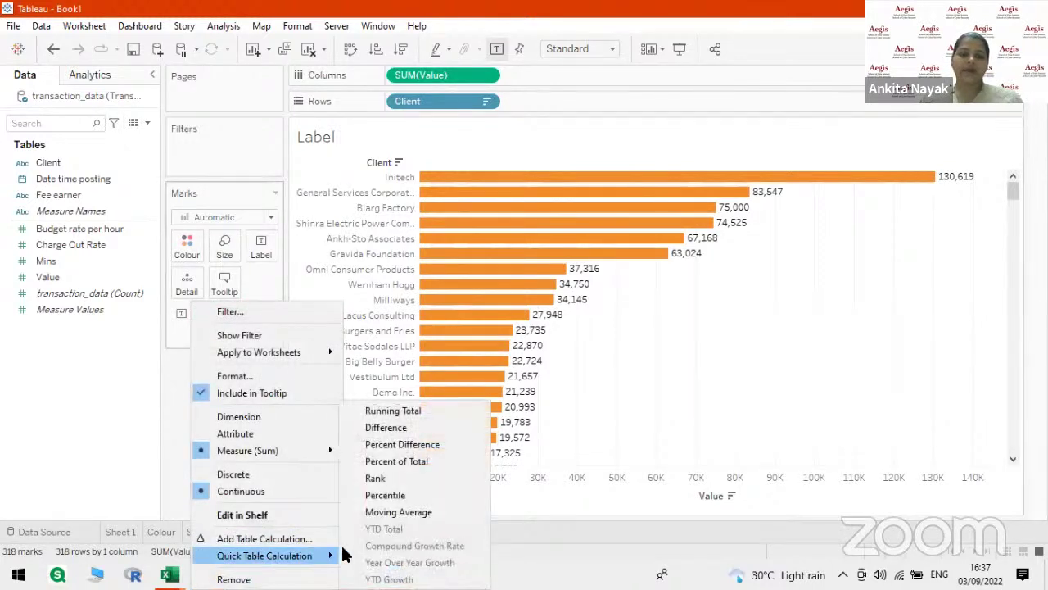
{"action": "left_click", "coordinate": [375, 467]}
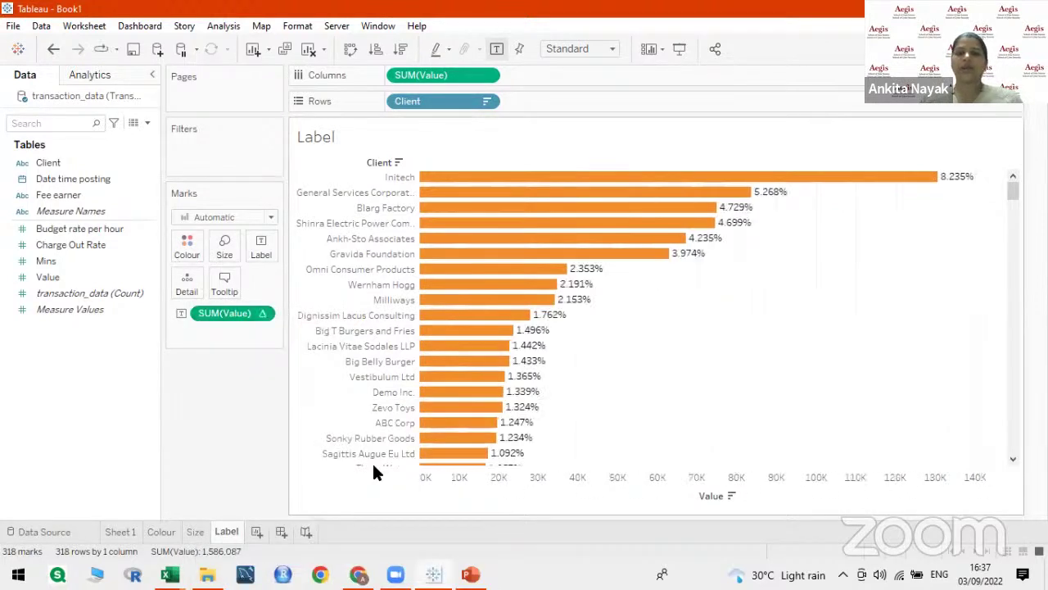
{"action": "right_click", "coordinate": [602, 288]}
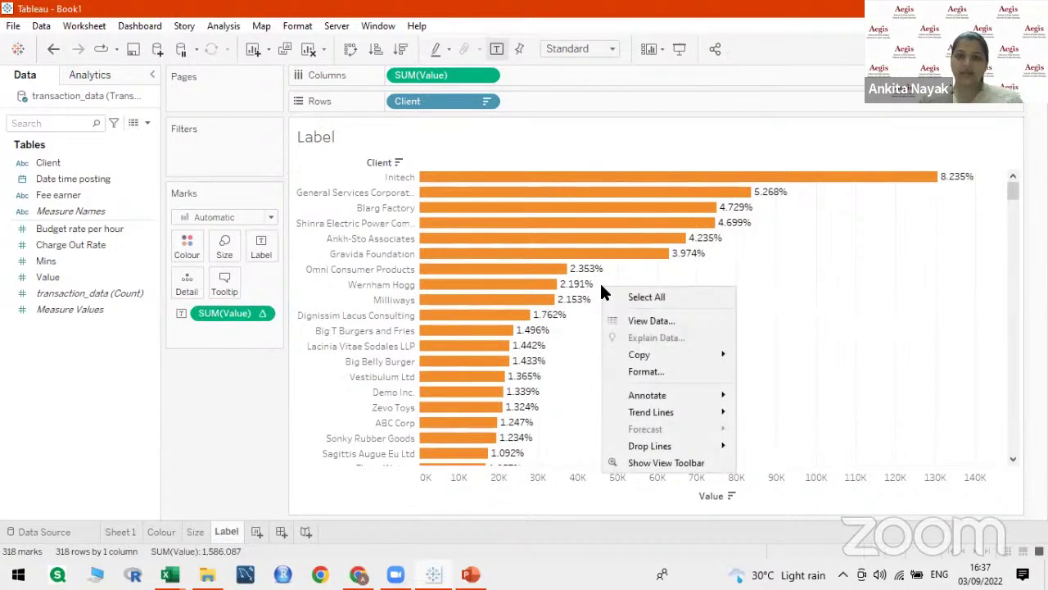
{"action": "left_click", "coordinate": [629, 372]}
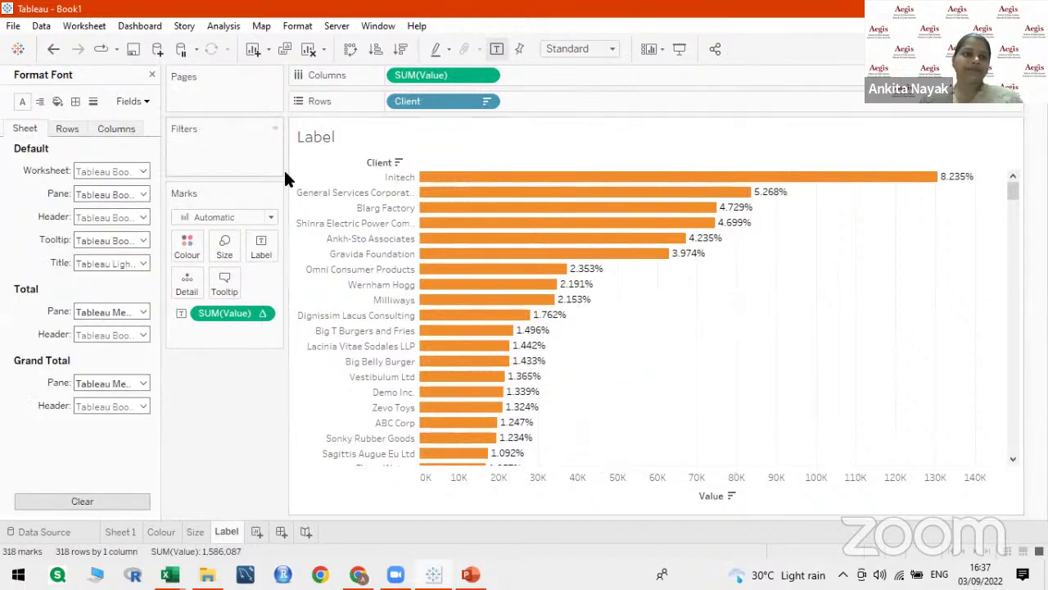
Format the % of Total SUM(Value) pane numbers as Percentage with 1 decimal place.
{"action": "left_click", "coordinate": [141, 102]}
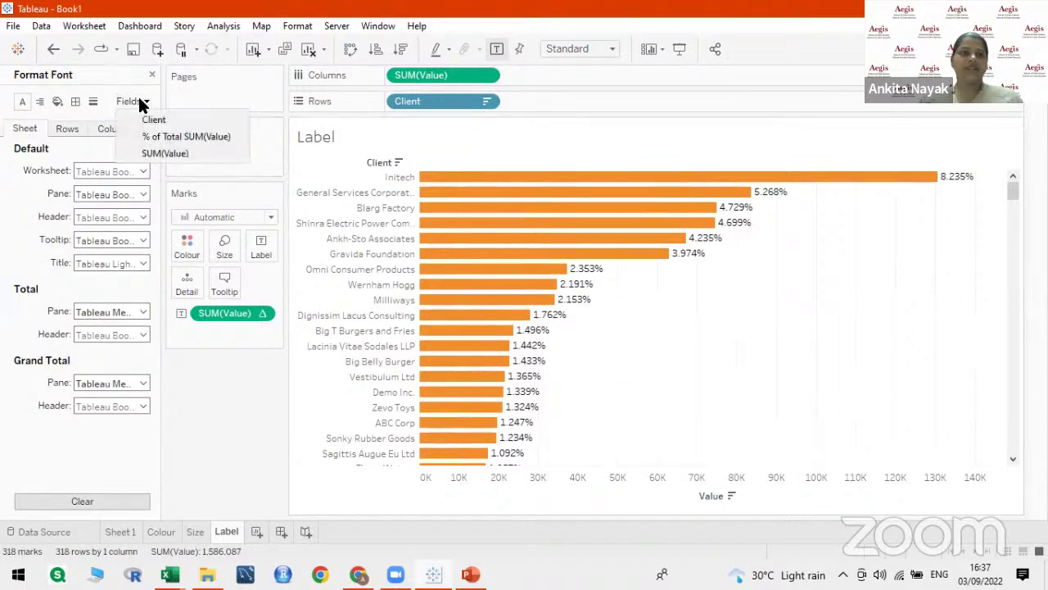
{"action": "left_click", "coordinate": [176, 137]}
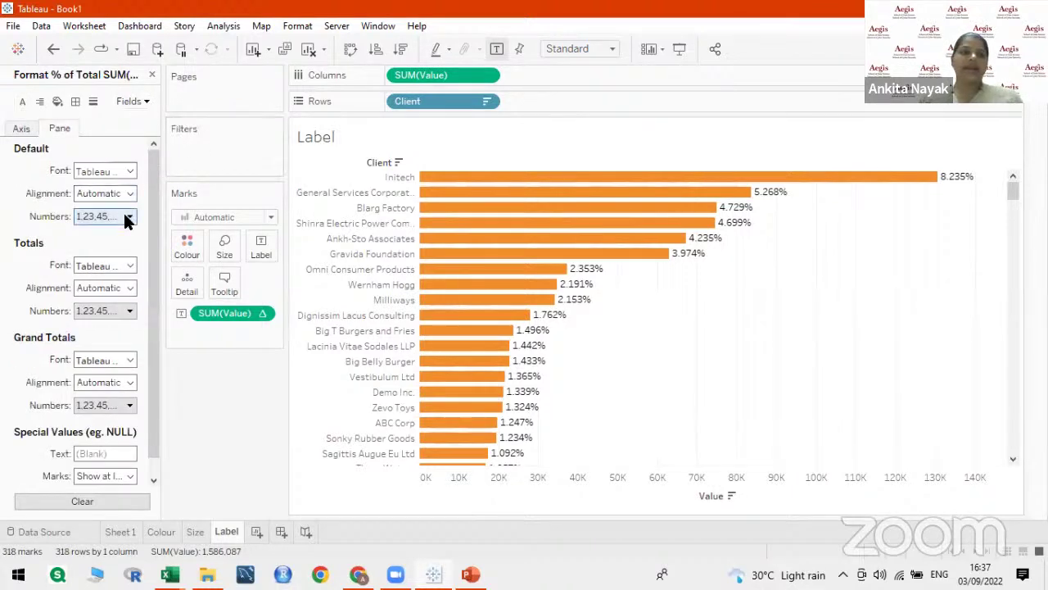
{"action": "left_click", "coordinate": [127, 218]}
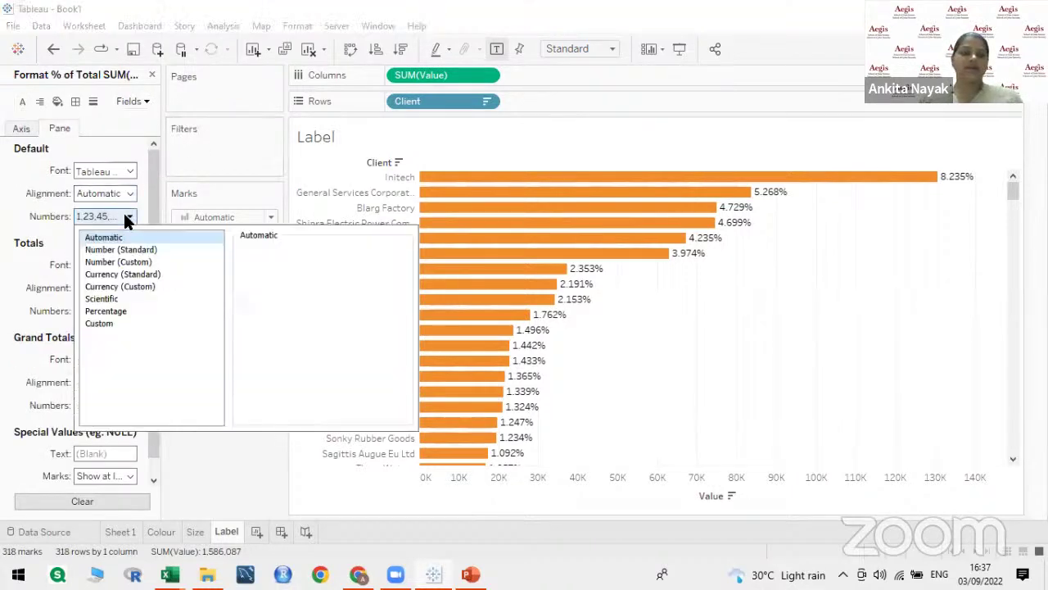
{"action": "left_click", "coordinate": [115, 311]}
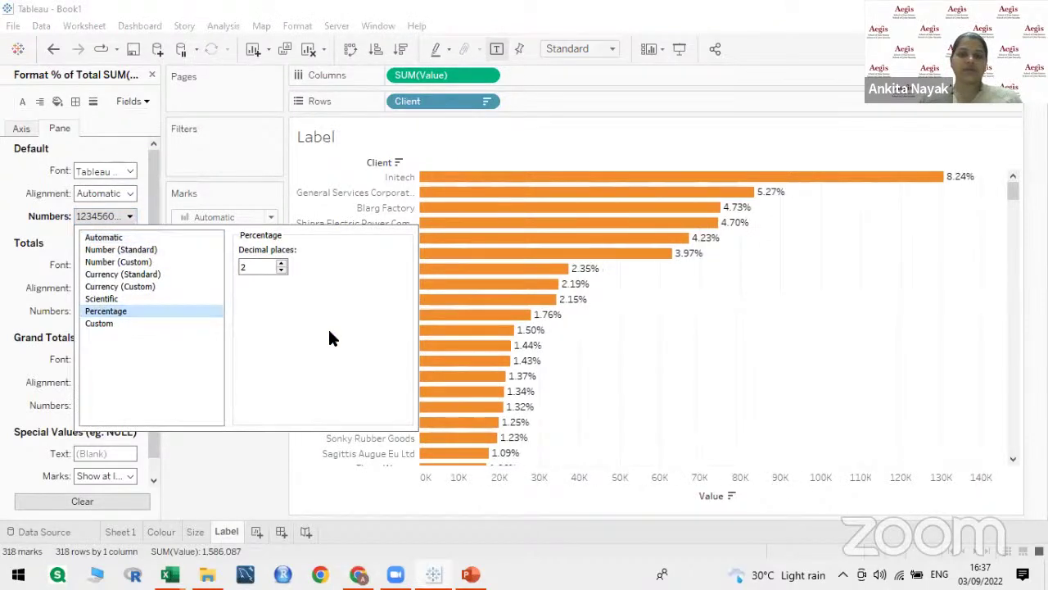
{"action": "left_click", "coordinate": [281, 270]}
{"action": "left_click", "coordinate": [633, 392]}
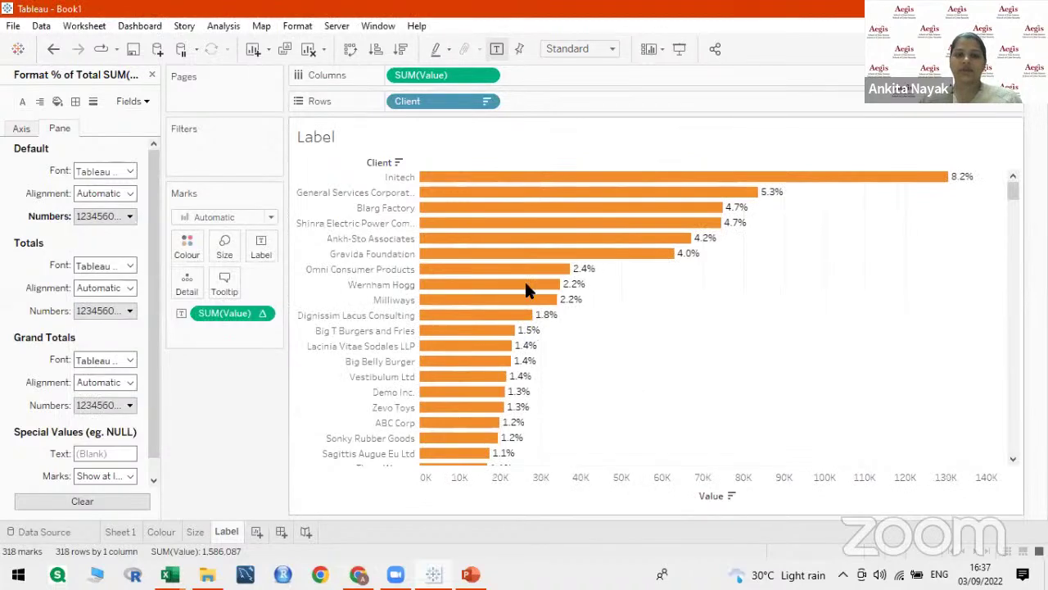
{"action": "left_click", "coordinate": [209, 76]}
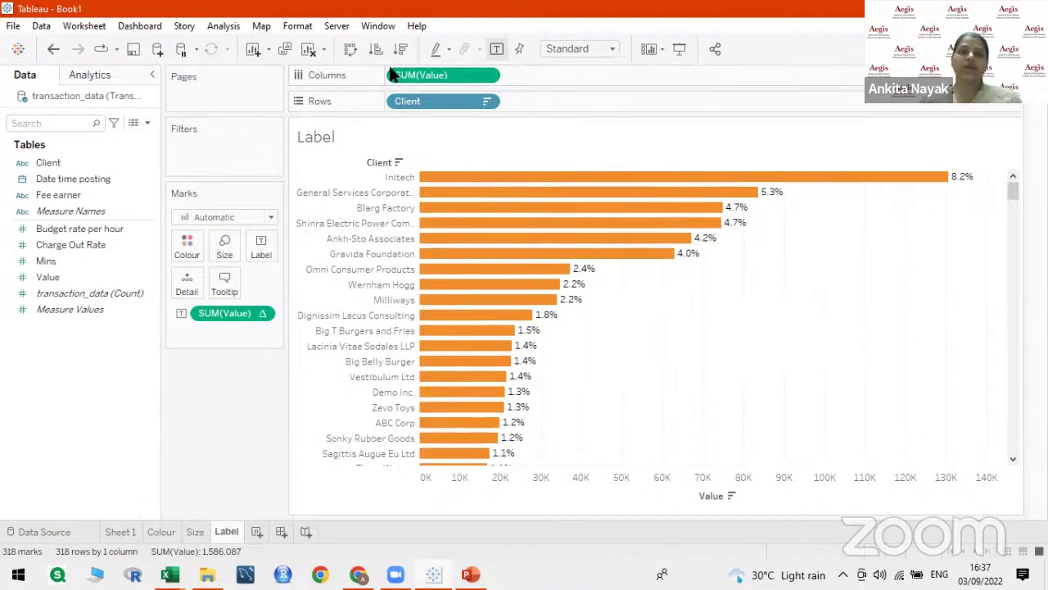
Apply Percent of Total to the Columns SUM(Value) pill so bars show % of Total Value.
{"action": "left_click", "coordinate": [486, 76]}
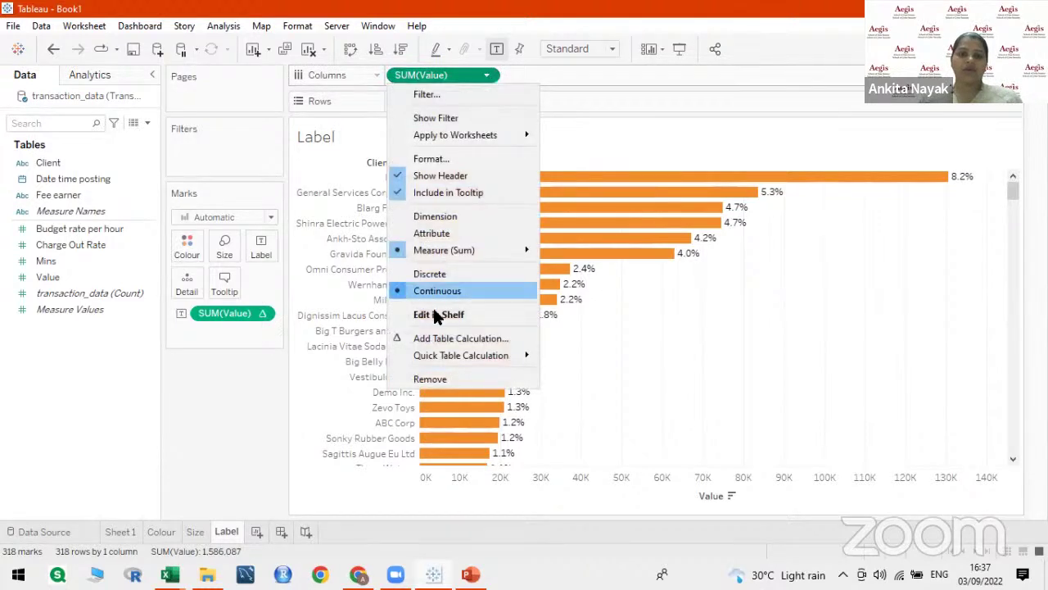
{"action": "mouse_move", "coordinate": [449, 361]}
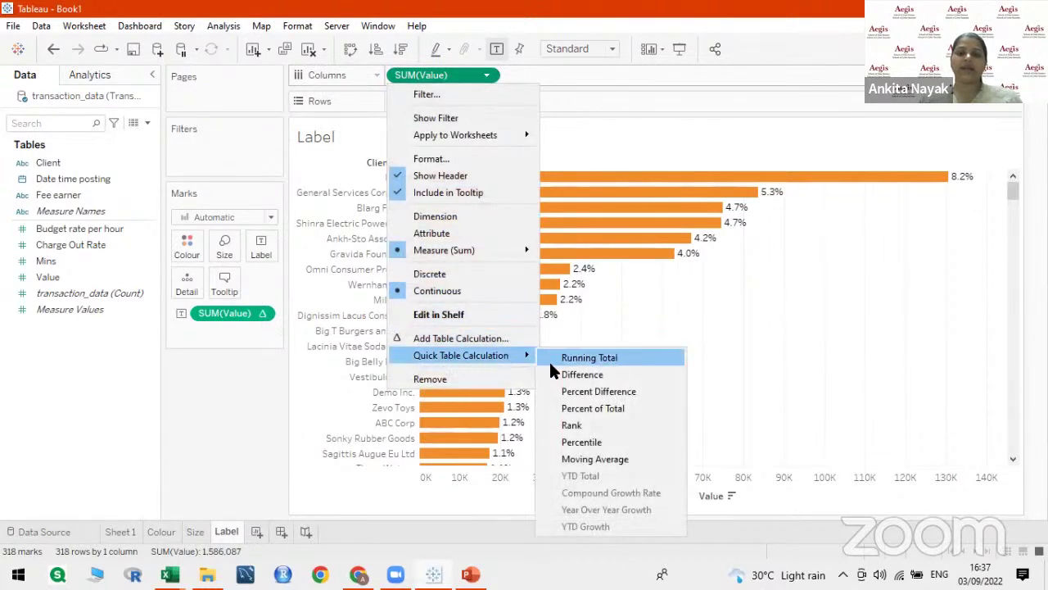
{"action": "left_click", "coordinate": [569, 409]}
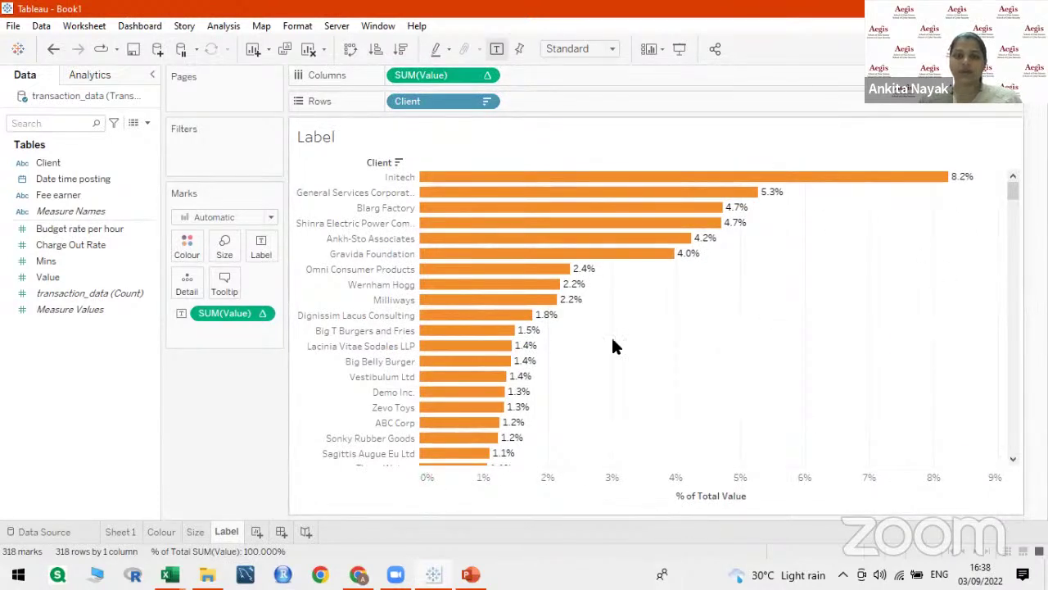
{"action": "mouse_move", "coordinate": [499, 435]}
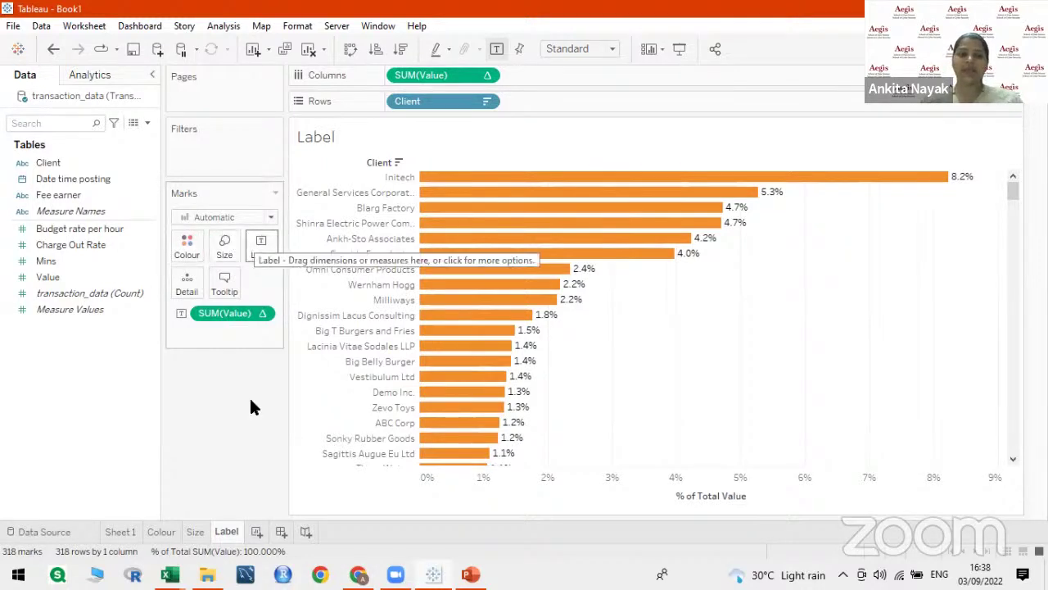
Duplicate the Label sheet as 'Detail' and drag the percent label pill off its Marks card.
{"action": "right_click", "coordinate": [240, 532]}
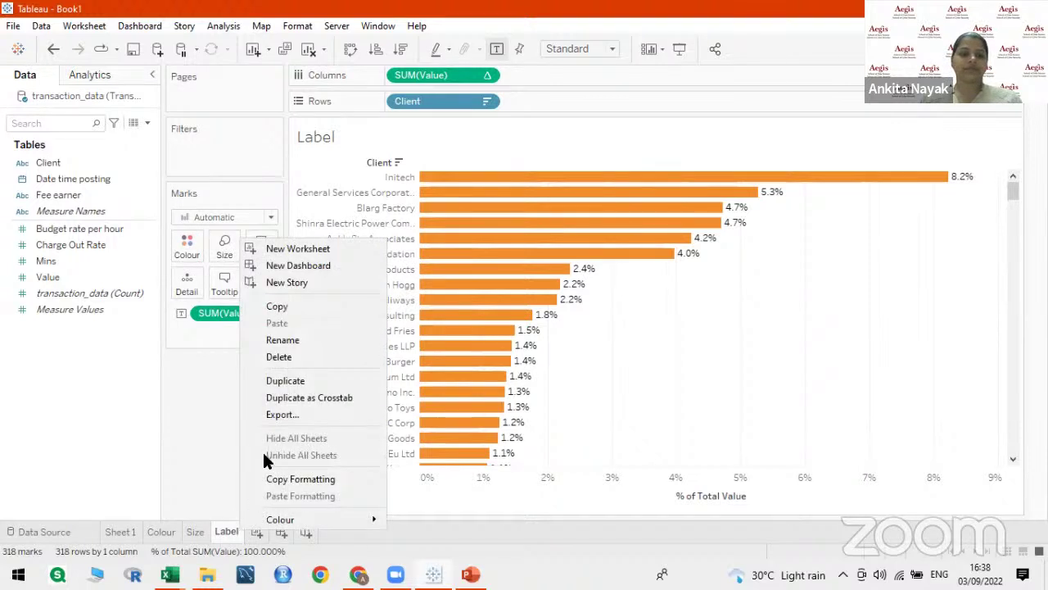
{"action": "left_click", "coordinate": [292, 380]}
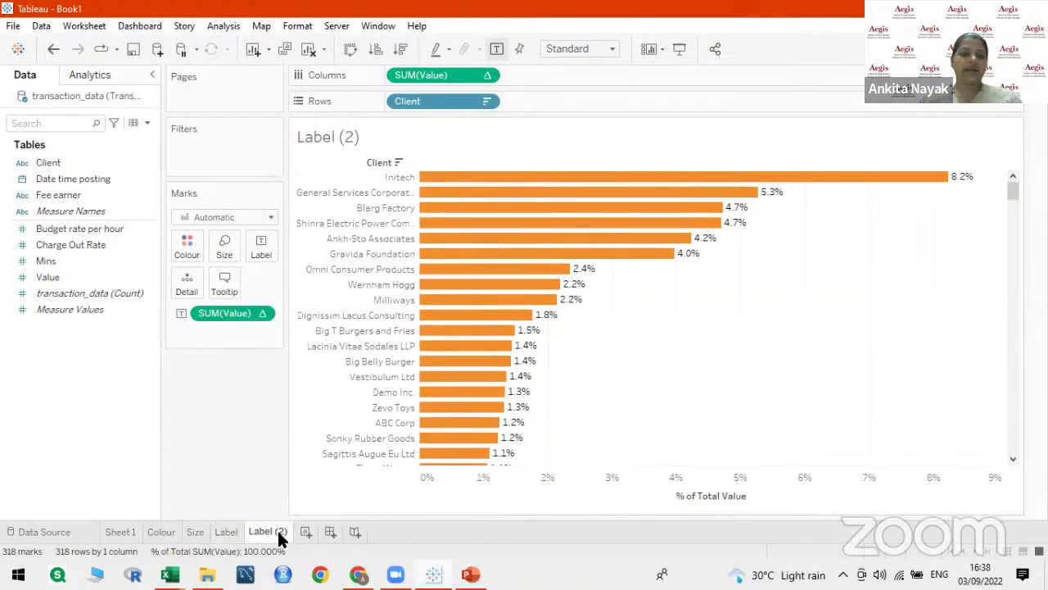
{"action": "double_click", "coordinate": [282, 533]}
{"action": "type", "text": "Detail"}
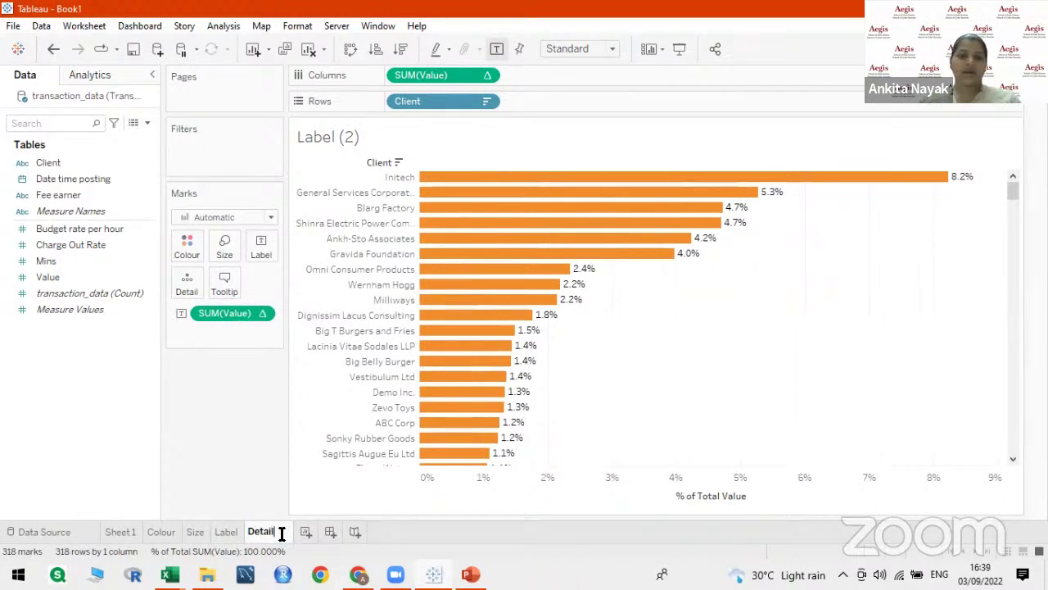
{"action": "key", "text": "Return"}
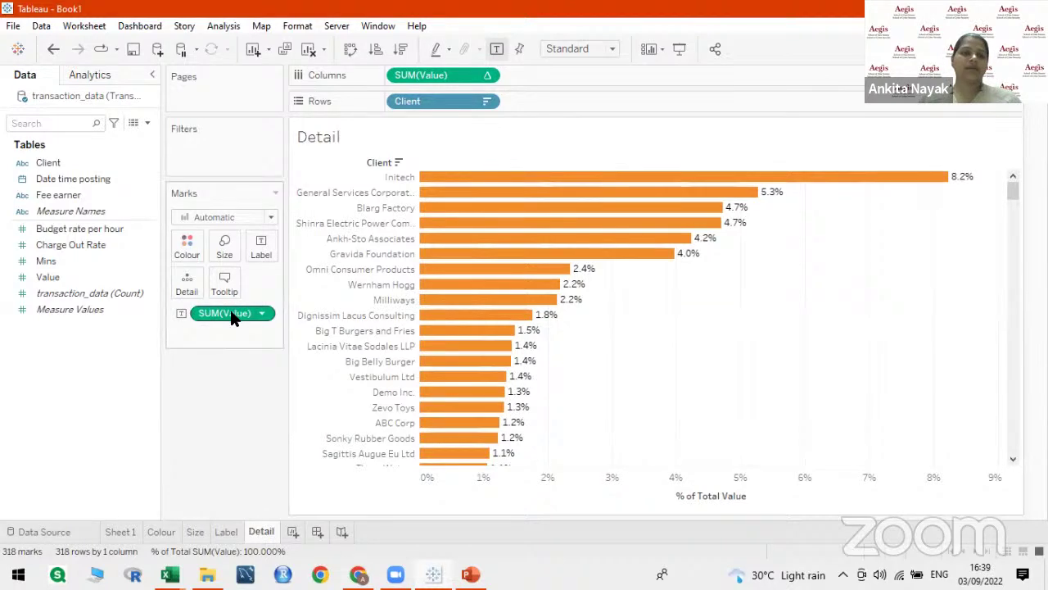
{"action": "left_click_drag", "start_coordinate": [232, 316], "coordinate": [229, 389]}
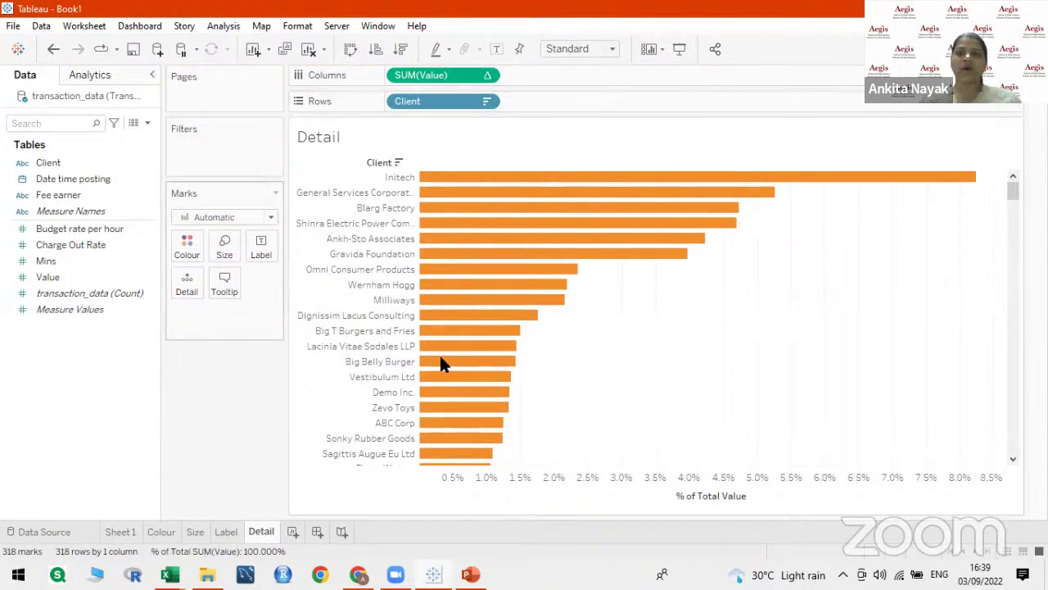
{"action": "right_click", "coordinate": [728, 318]}
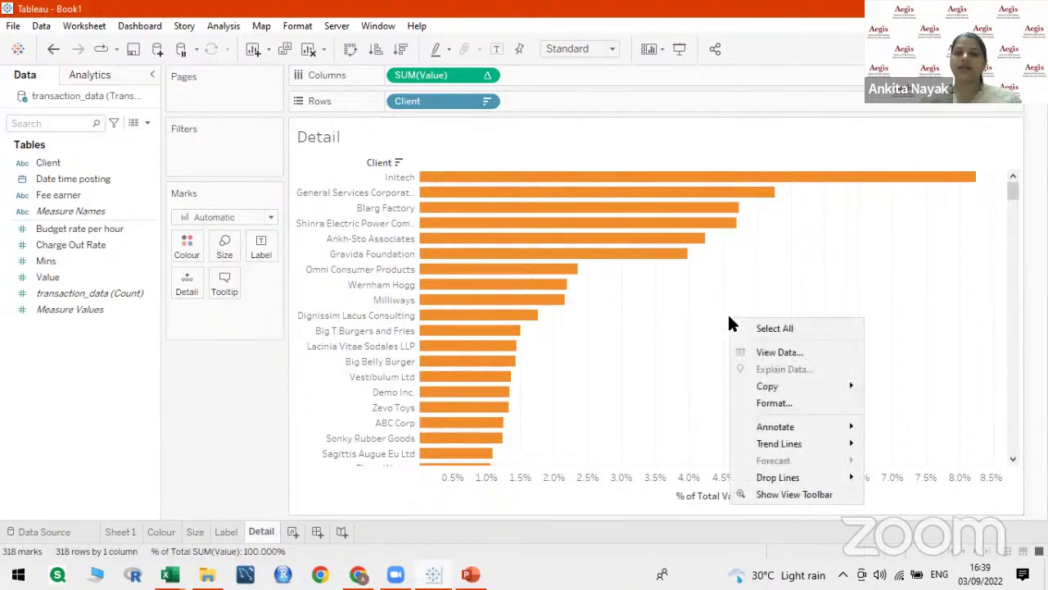
{"action": "left_click", "coordinate": [778, 352]}
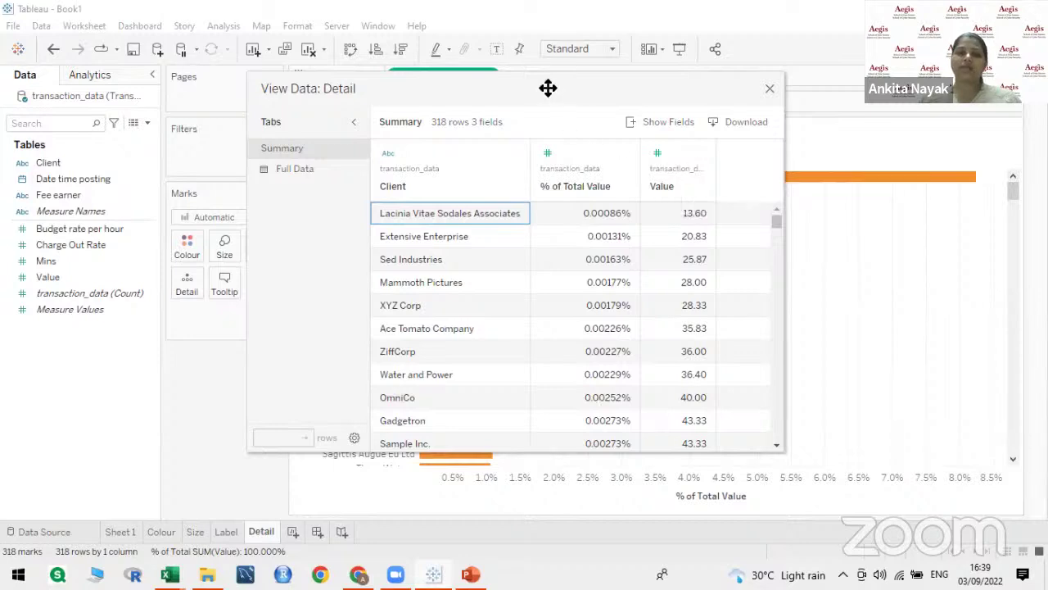
{"action": "left_click_drag", "start_coordinate": [549, 89], "coordinate": [631, 165]}
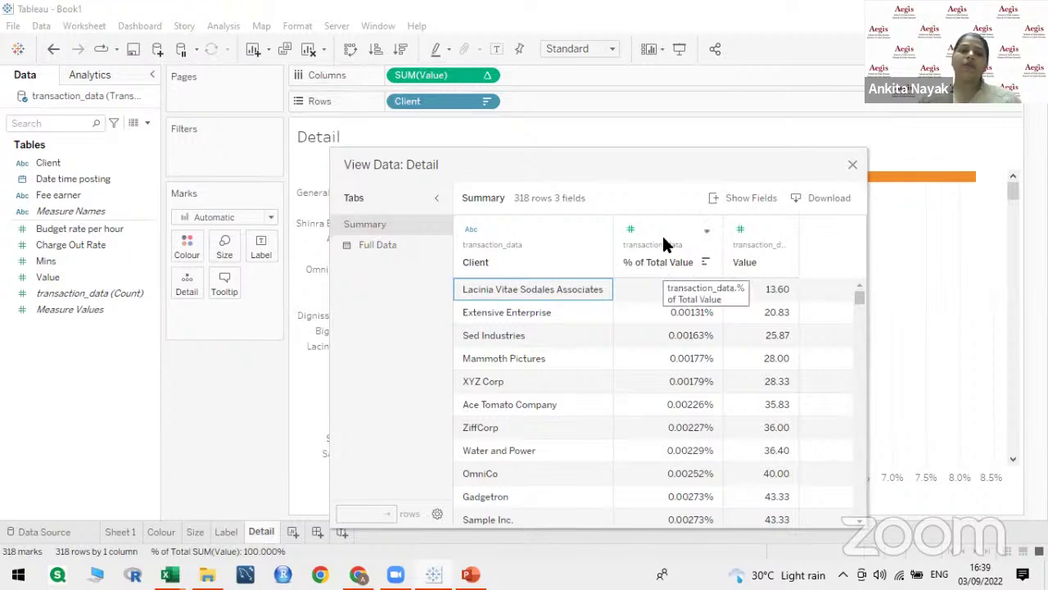
{"action": "left_click", "coordinate": [852, 166]}
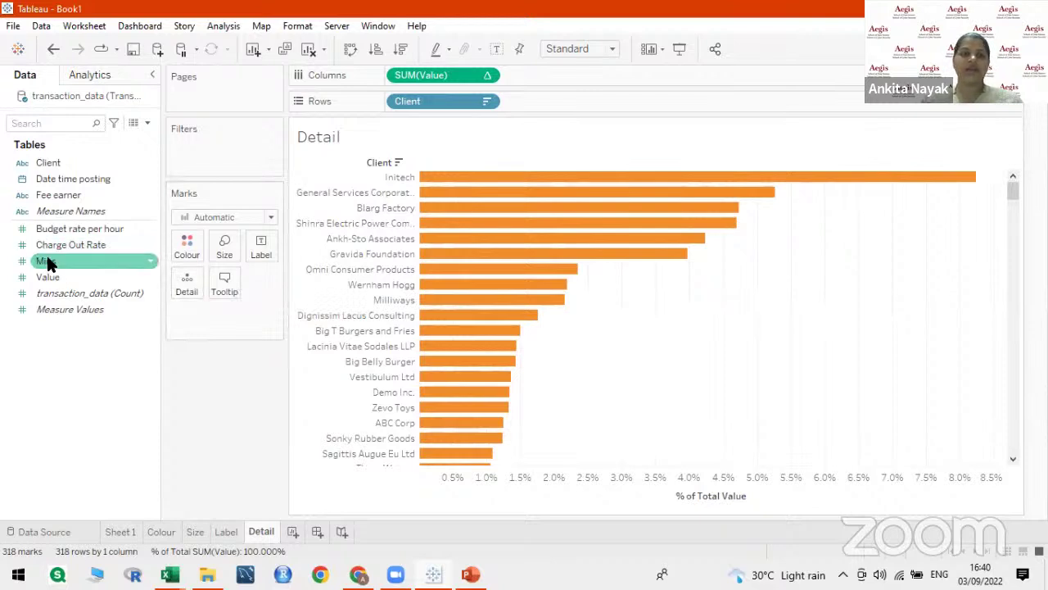
Add SUM(Mins) to Detail on the Marks card and check the Mins column in View Data.
{"action": "left_click_drag", "start_coordinate": [47, 263], "coordinate": [187, 285]}
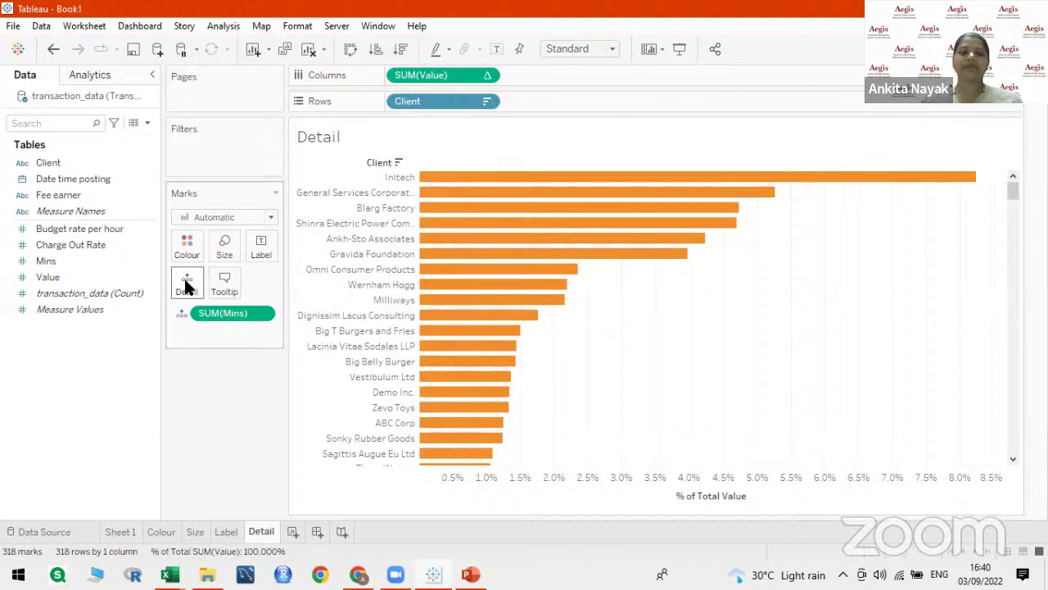
{"action": "right_click", "coordinate": [733, 299]}
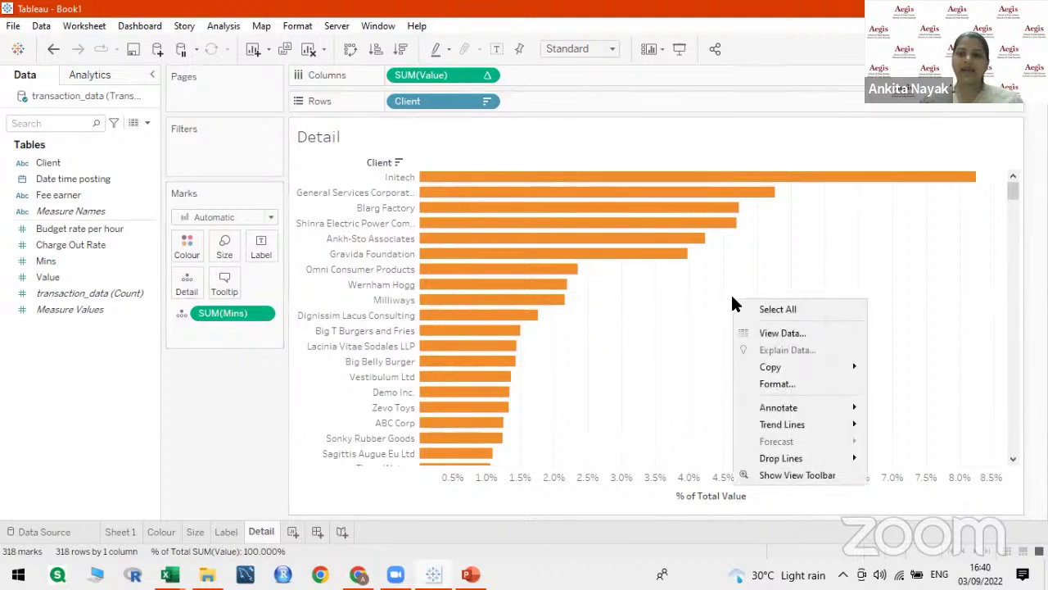
{"action": "left_click", "coordinate": [787, 333]}
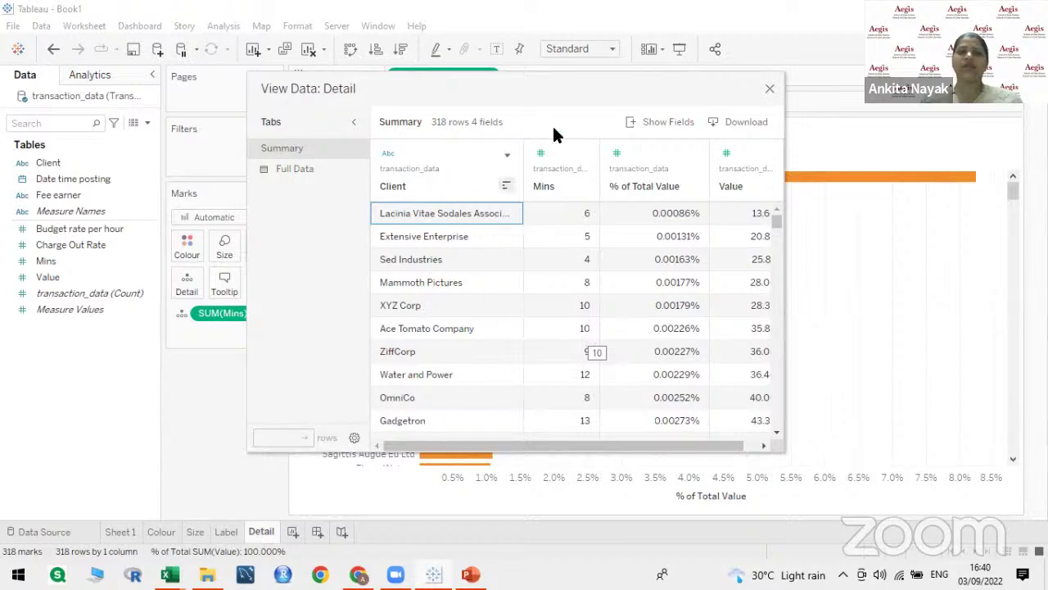
{"action": "left_click_drag", "start_coordinate": [575, 85], "coordinate": [576, 169]}
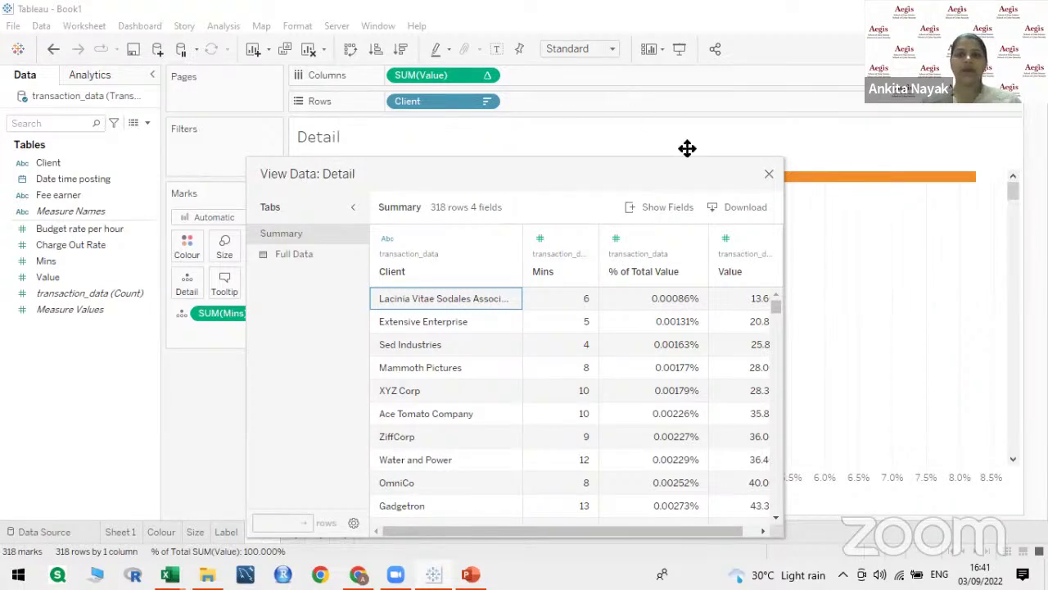
{"action": "left_click", "coordinate": [769, 177]}
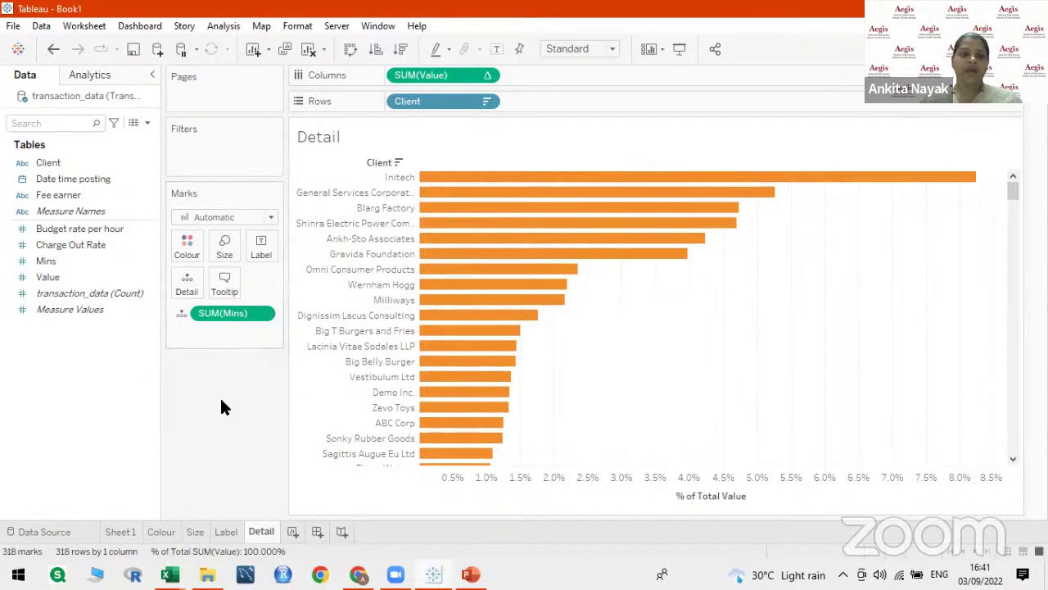
Duplicate the Detail sheet as 'Tooltip' and drag SUM(Mins) off its Marks card.
{"action": "right_click", "coordinate": [264, 532]}
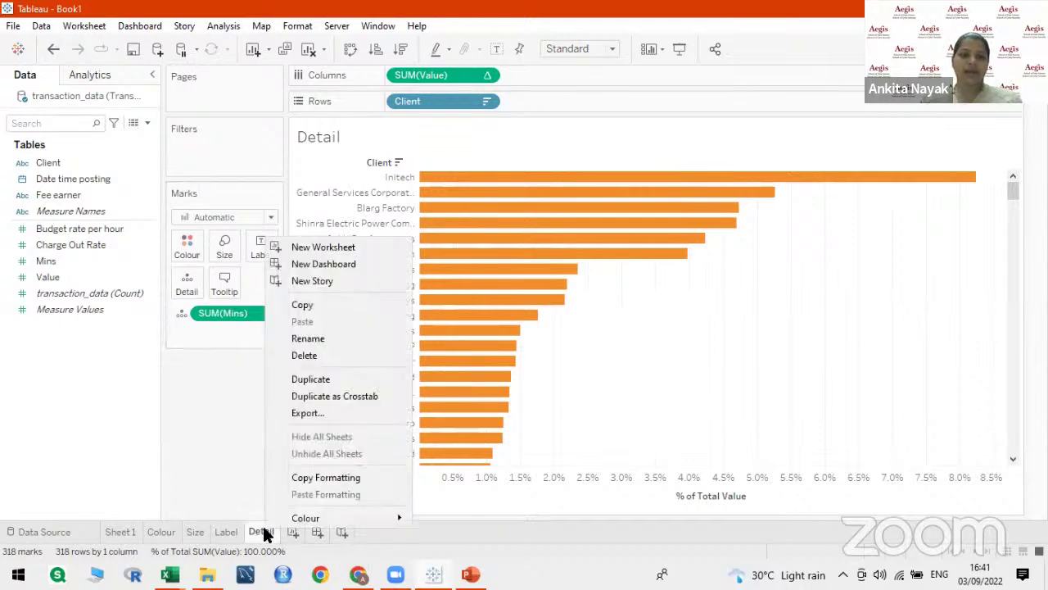
{"action": "left_click", "coordinate": [300, 381]}
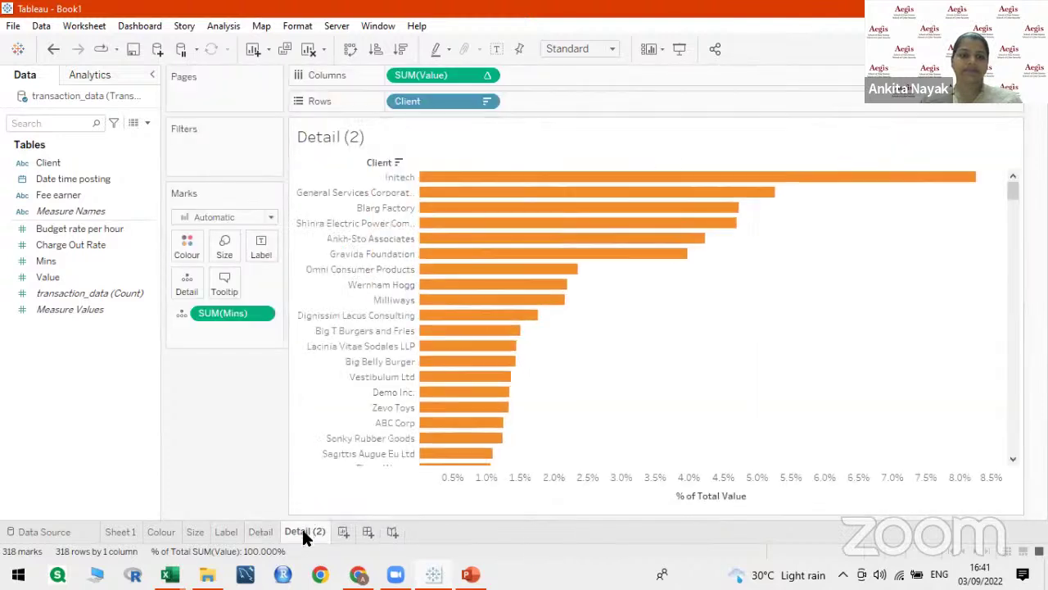
{"action": "type", "text": "Tool"}
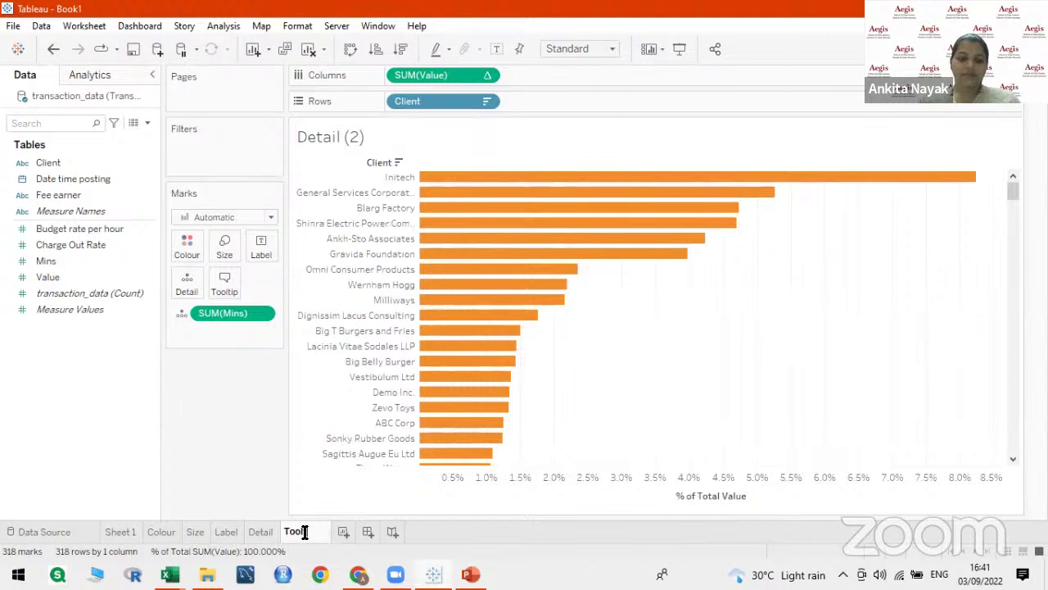
{"action": "type", "text": "tip"}
{"action": "key", "text": "Return"}
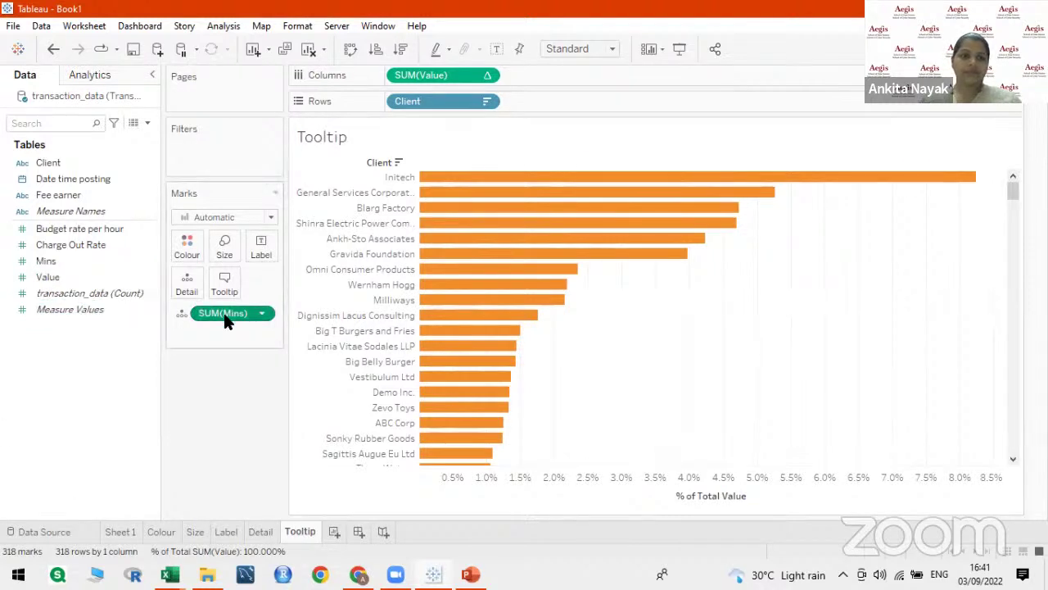
{"action": "left_click_drag", "start_coordinate": [227, 319], "coordinate": [196, 401]}
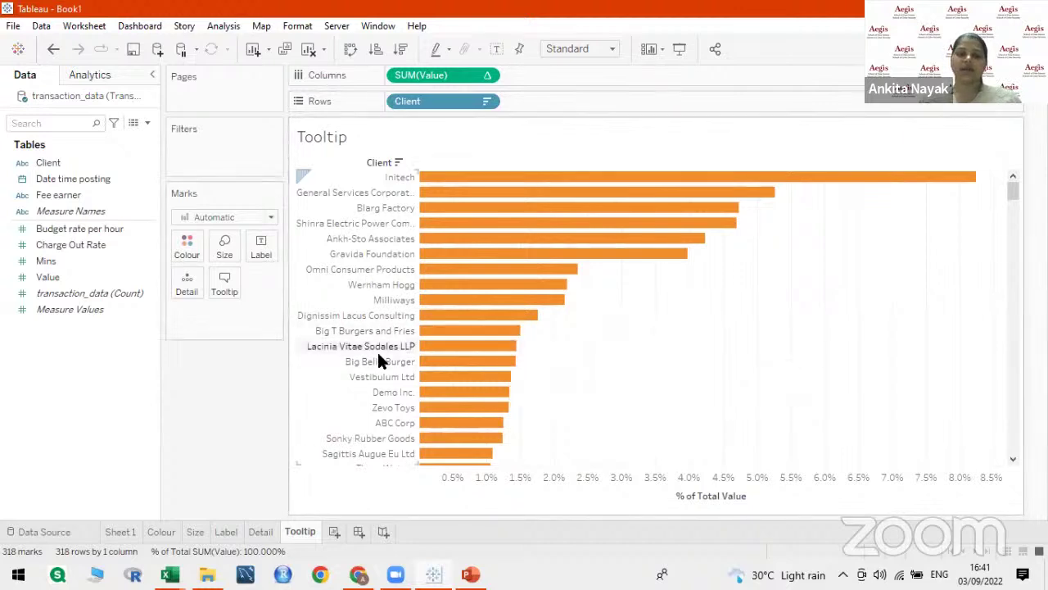
Add Mins to the Tooltip marks so each client bar's hover info lists SUM(Mins).
{"action": "mouse_move", "coordinate": [441, 383]}
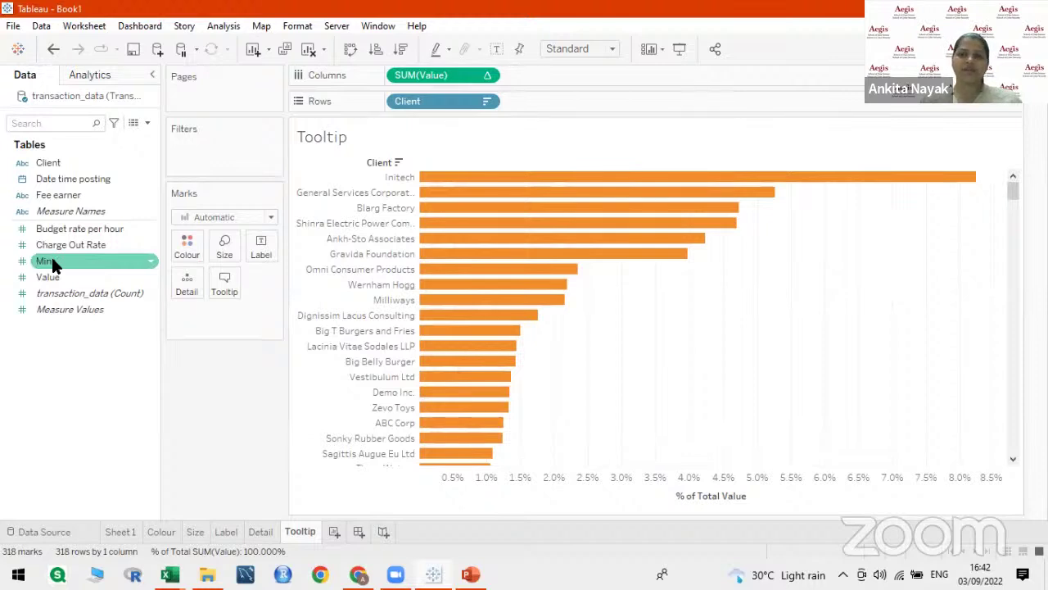
{"action": "left_click_drag", "start_coordinate": [51, 261], "coordinate": [227, 288]}
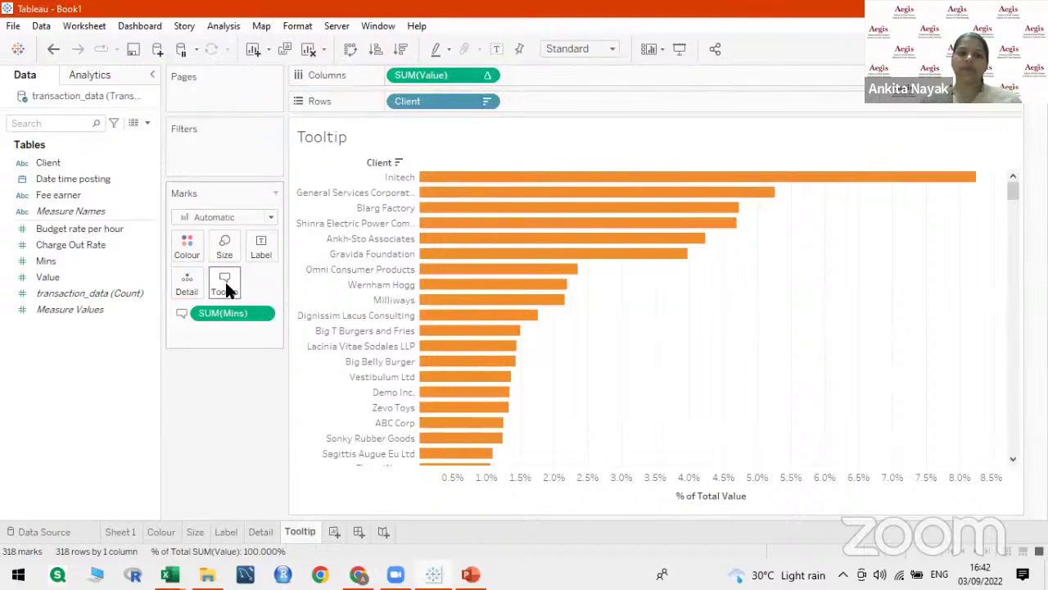
{"action": "mouse_move", "coordinate": [481, 295]}
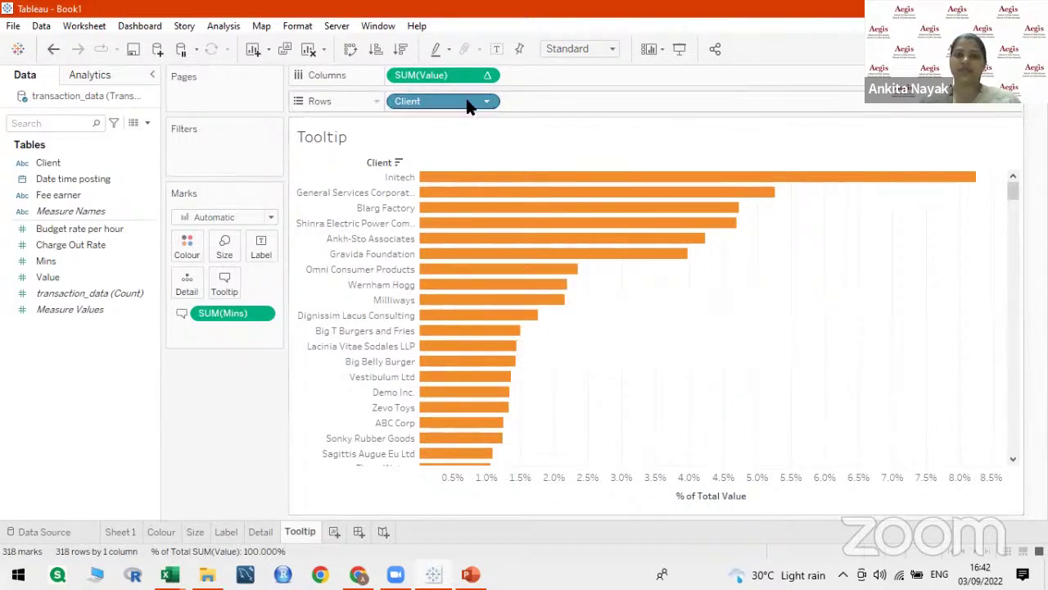
Replace the percent-of-total Value pill with plain SUM(Value) on Columns, giving a 0K–130K axis.
{"action": "left_click", "coordinate": [486, 76]}
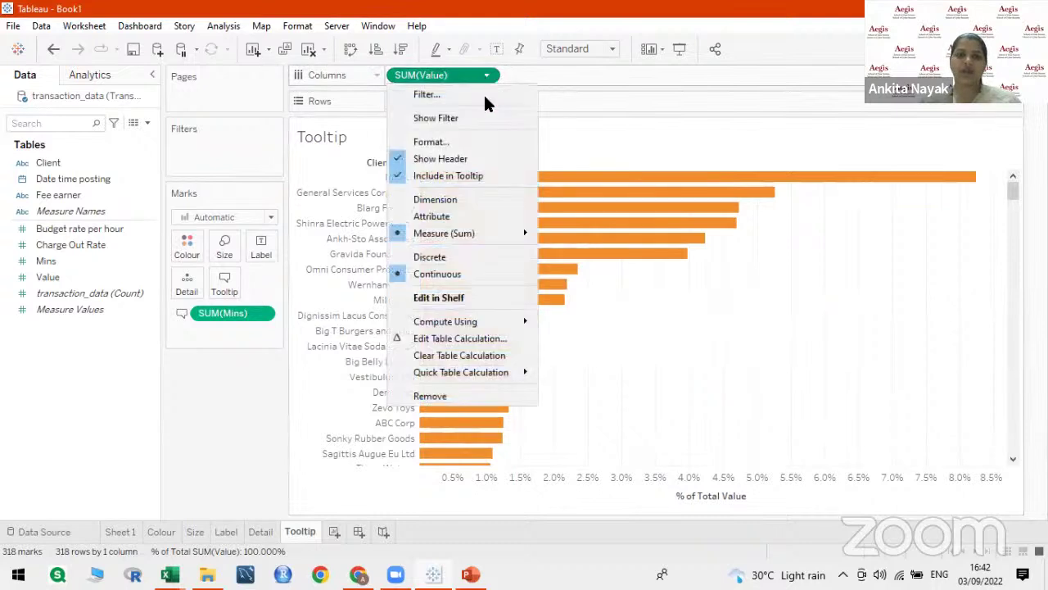
{"action": "mouse_move", "coordinate": [503, 374]}
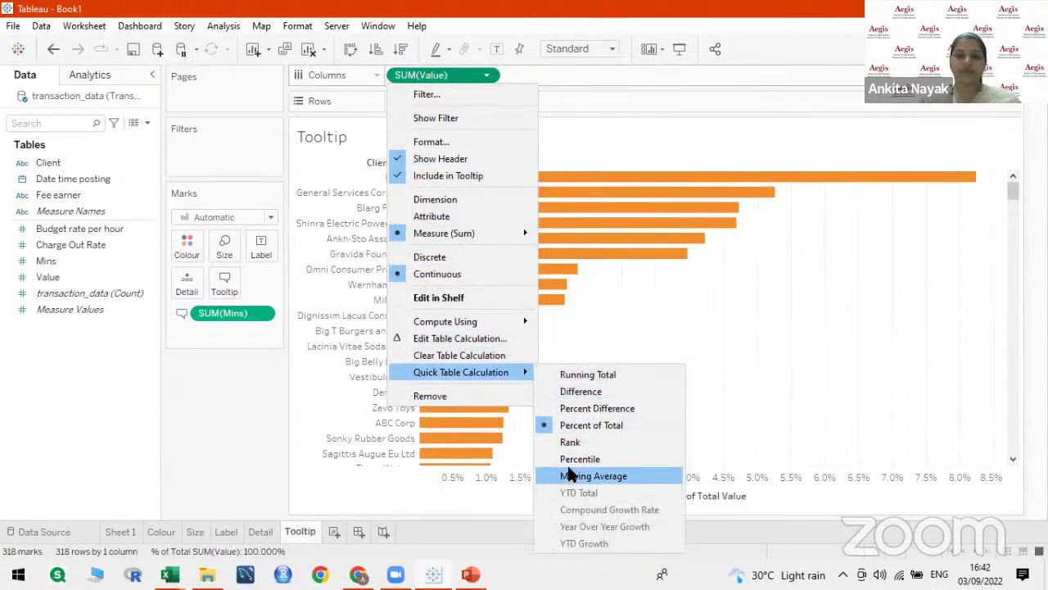
{"action": "left_click", "coordinate": [541, 425]}
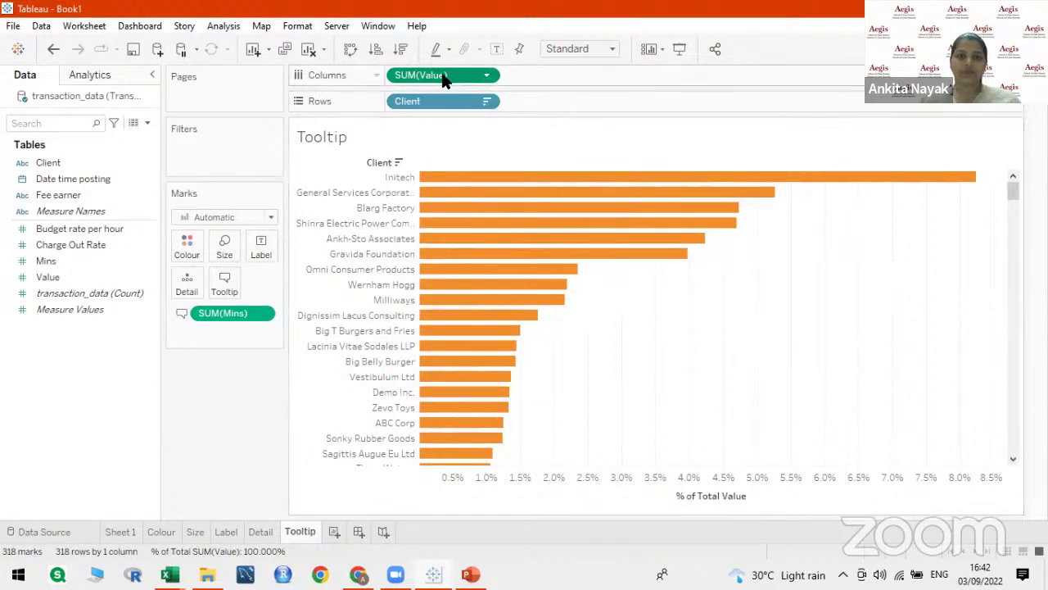
{"action": "left_click_drag", "start_coordinate": [447, 76], "coordinate": [260, 412]}
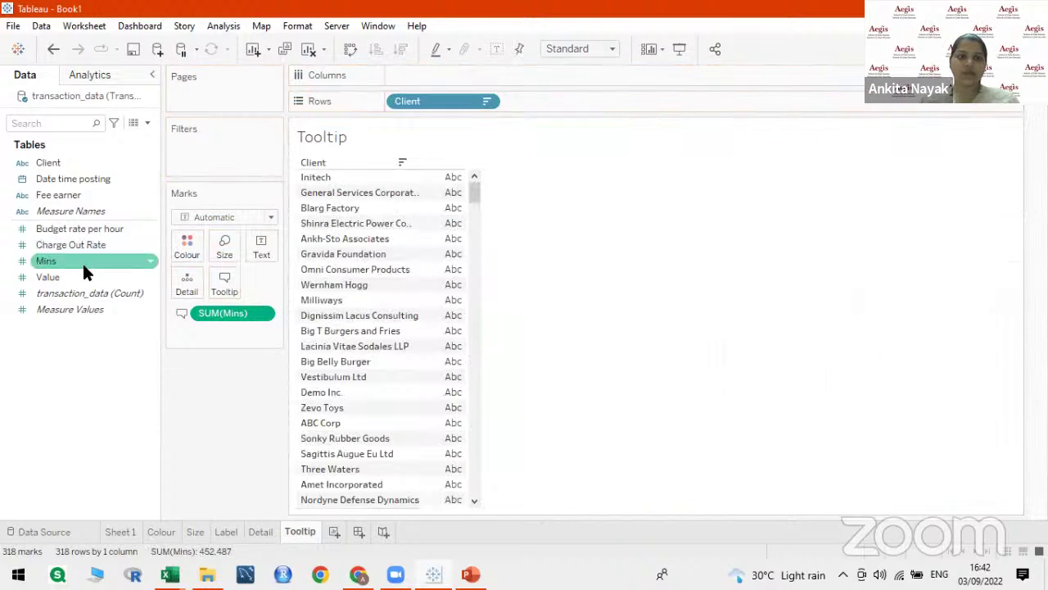
{"action": "left_click_drag", "start_coordinate": [78, 277], "coordinate": [437, 82]}
{"action": "mouse_move", "coordinate": [665, 196]}
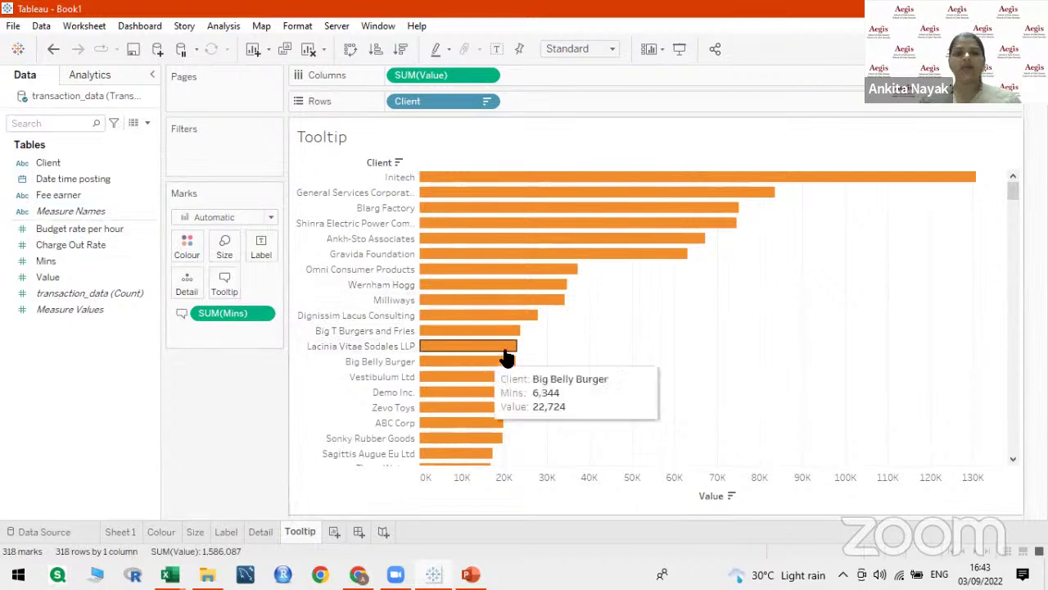
Check the bar tooltips, then switch to the Webinar.pptx slide 'The Five Formatting Options'.
{"action": "mouse_move", "coordinate": [508, 358]}
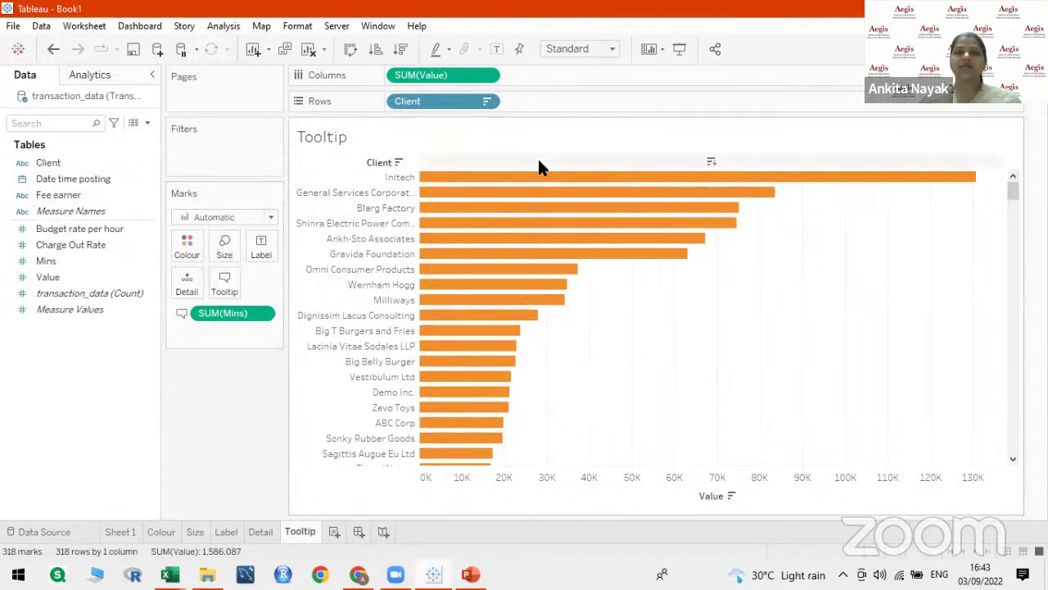
{"action": "mouse_move", "coordinate": [550, 180]}
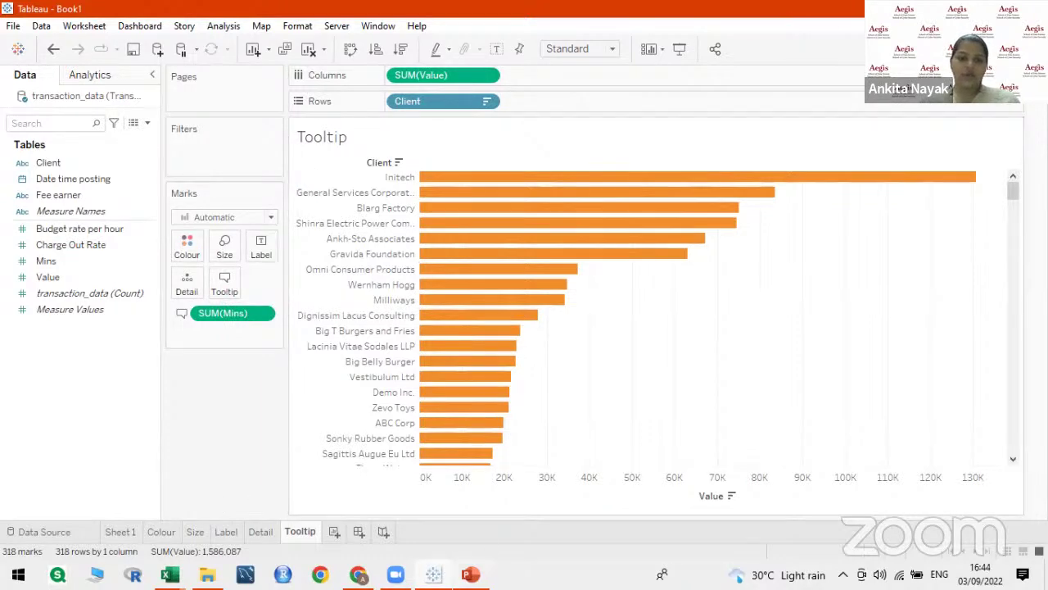
{"action": "mouse_move", "coordinate": [470, 573]}
{"action": "left_click", "coordinate": [477, 520]}
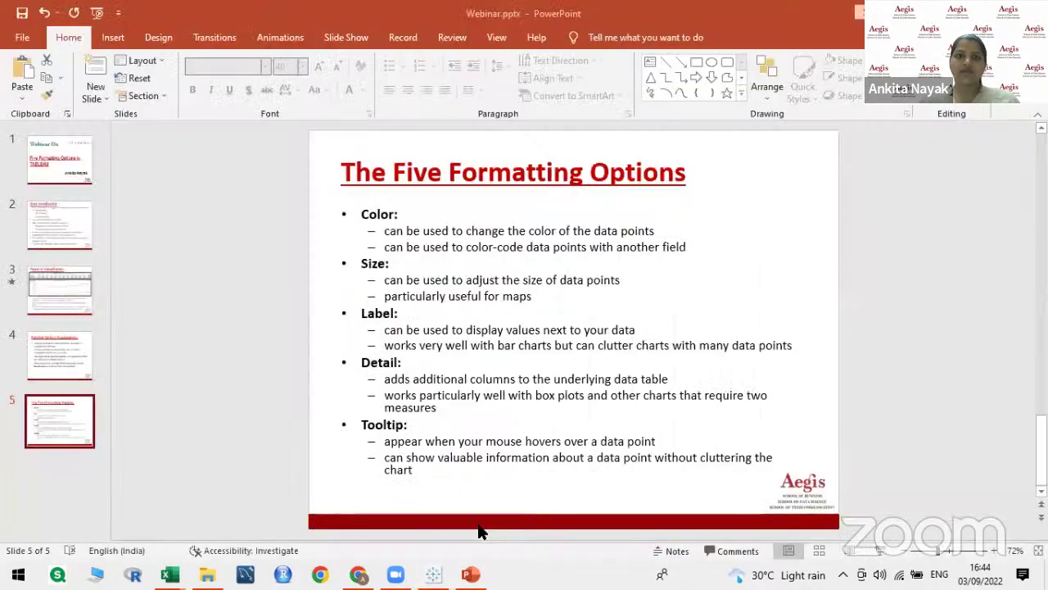